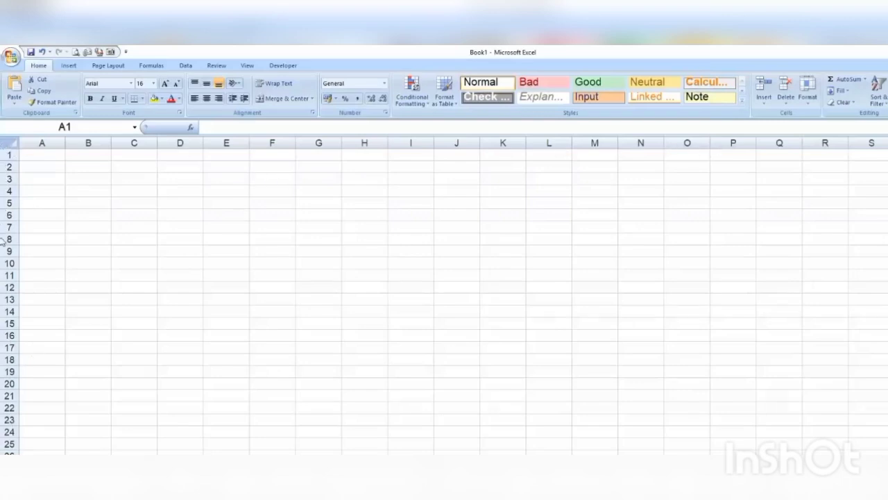
- Select whole columns one at a time, including A, B, C and E, to point out the column headings
left_click(224, 142)
left_click(43, 143)
left_click(90, 142)
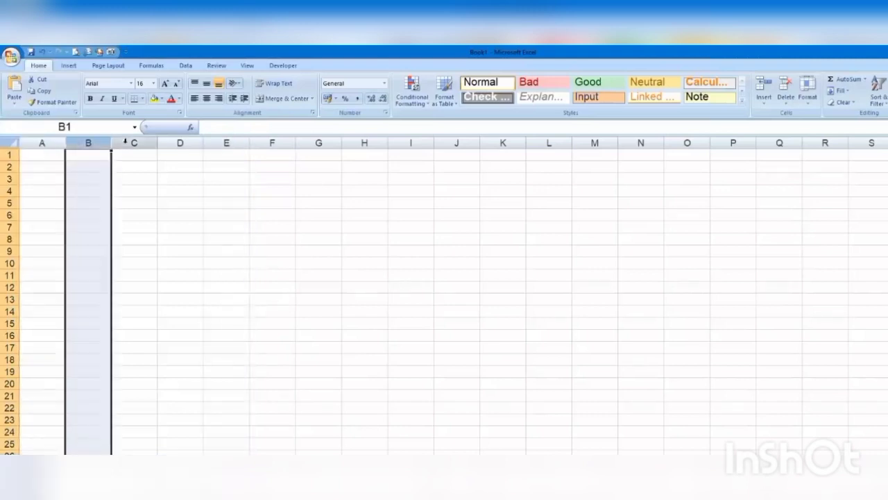
left_click(125, 143)
left_click(234, 142)
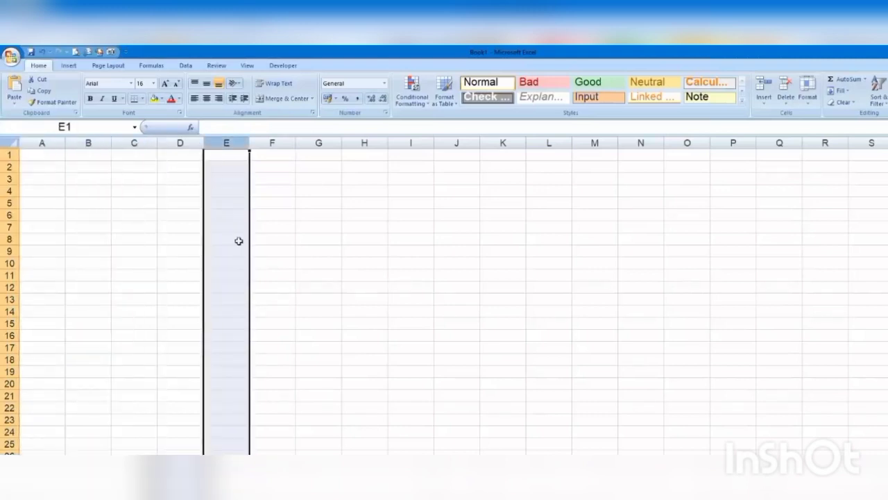
- Select whole rows, including rows 2, 10 and 6, to point out the row headings
left_click(9, 167)
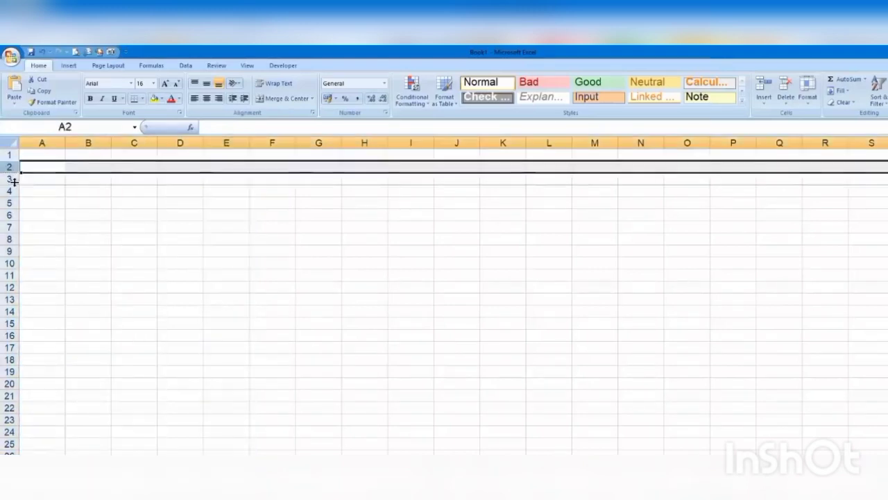
left_click_drag(9, 173, 14, 210)
left_click(9, 263)
left_click(8, 215)
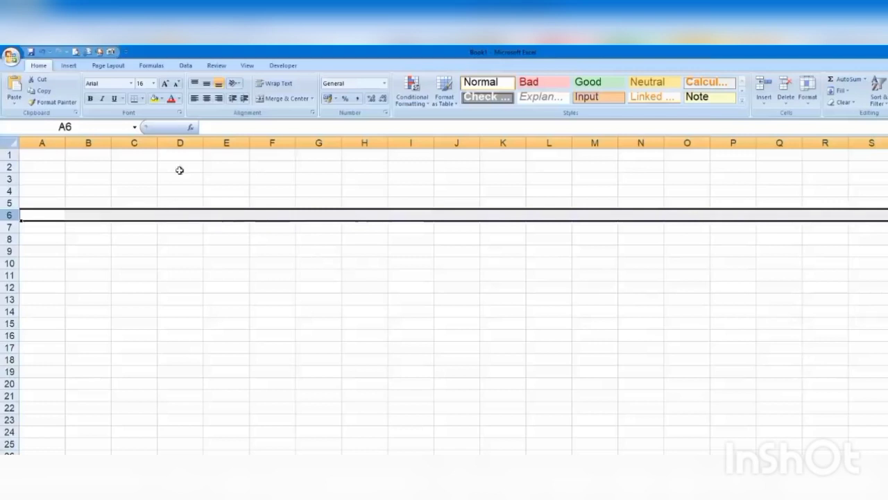
- Select column D, row 5, and the cell D5 where they intersect
left_click(179, 142)
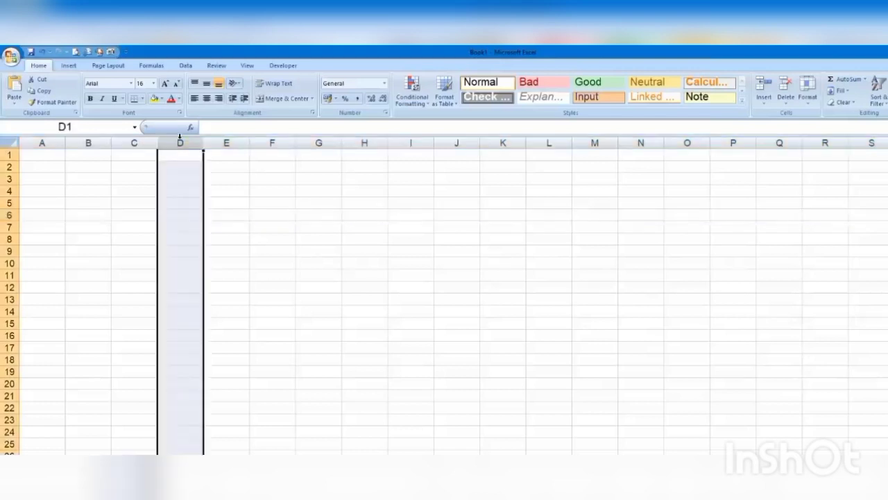
left_click(8, 202)
left_click(180, 201)
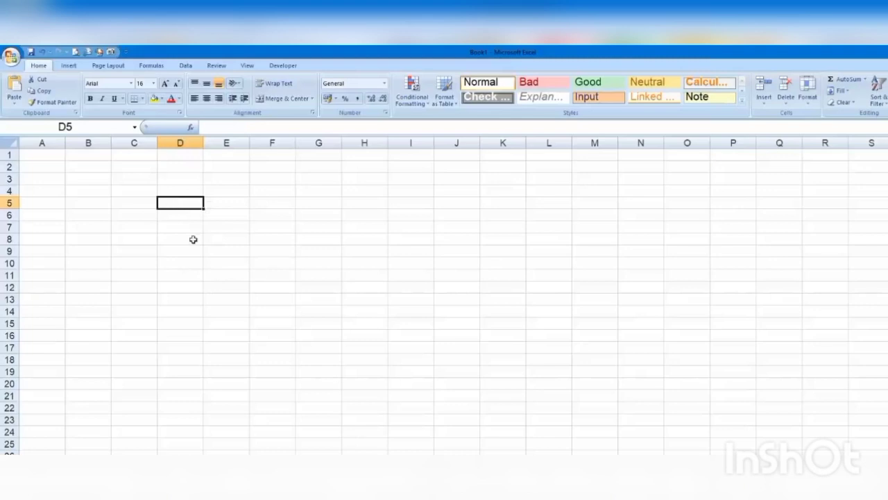
- Select the single cells C5, E3, A1, C4, F6 and D7 in turn to view their cell addresses
left_click(140, 201)
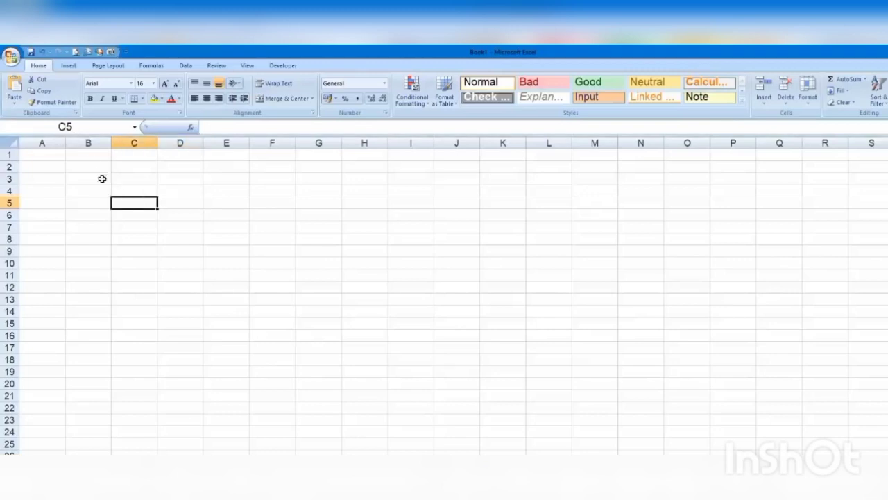
left_click(235, 178)
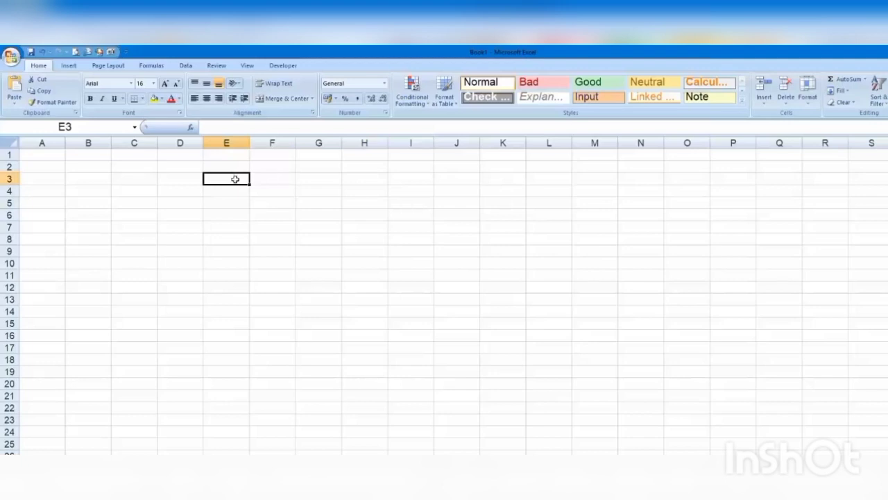
key("ctrl+Home")
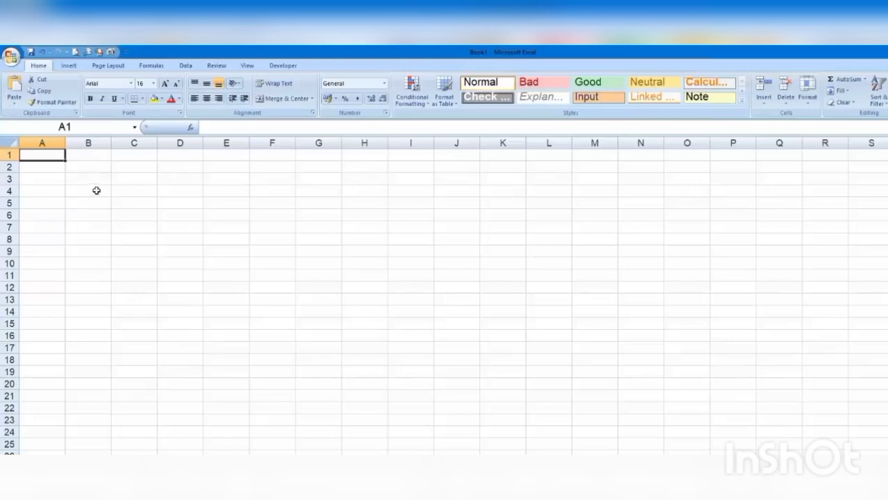
left_click(122, 193)
left_click(265, 217)
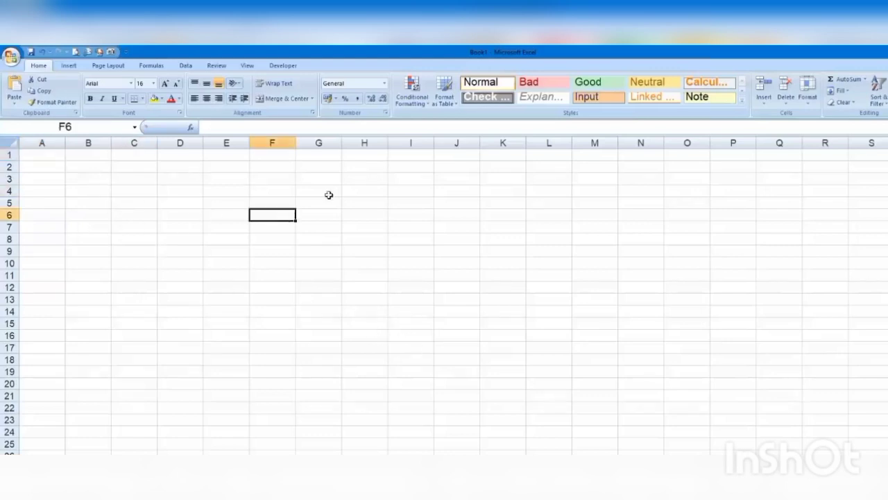
left_click(194, 224)
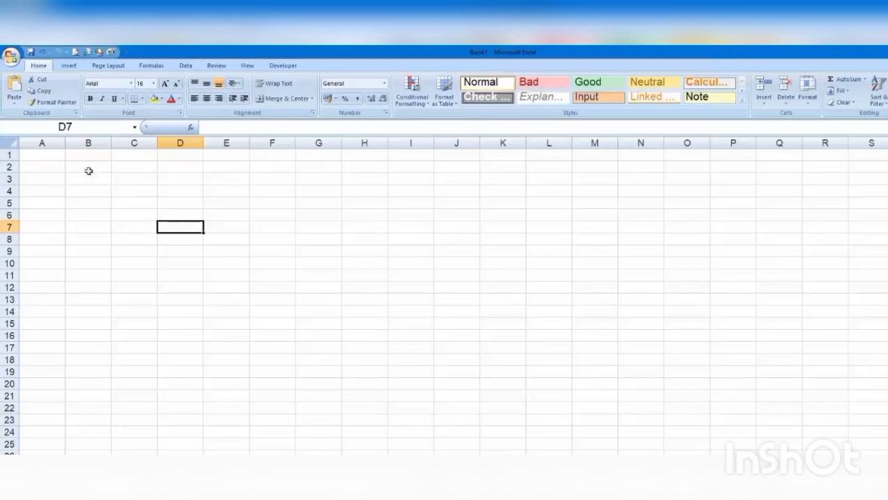
- Try entering 1254 in cell B2 to view it in the formula bar, and discard the entry
left_click(52, 156)
left_click(228, 129)
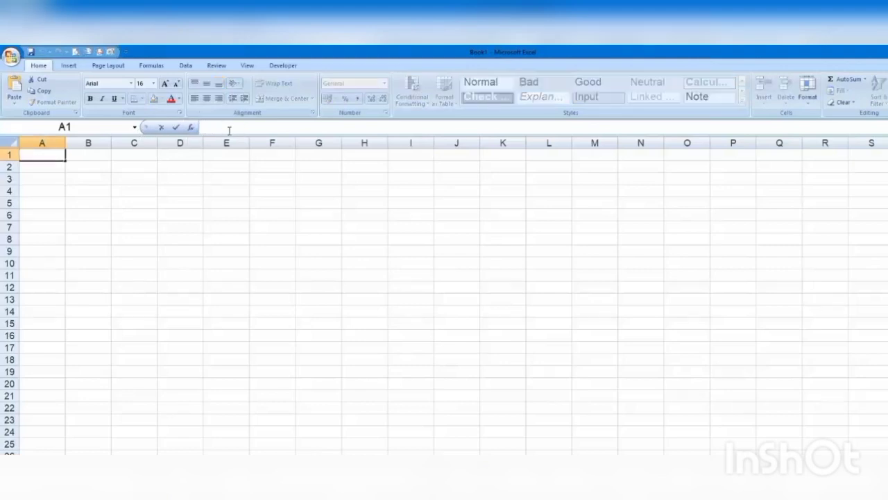
left_click(70, 167)
type("1254")
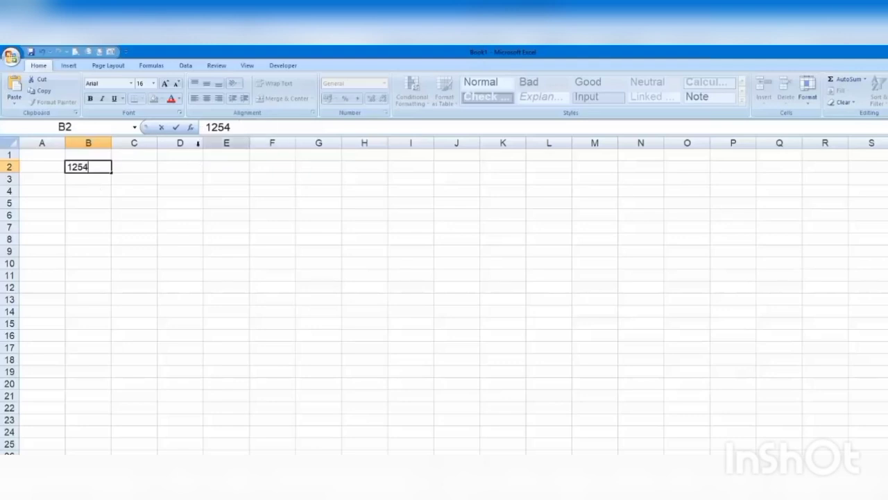
key("Escape")
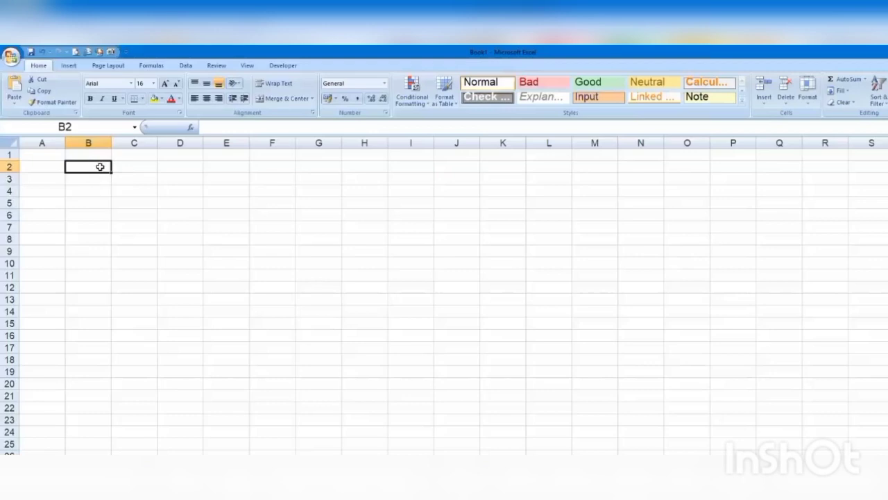
left_click(234, 126)
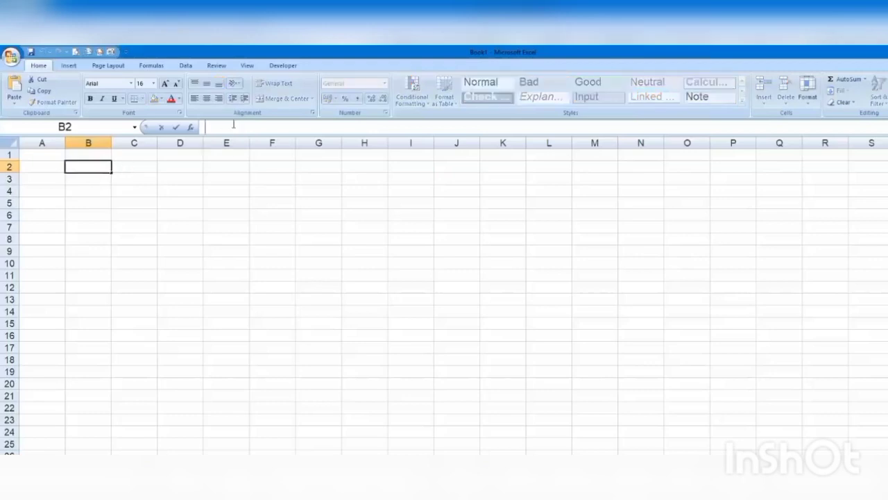
key("Escape")
- Enter 25 in cell C1 and 25 in cell C2
left_click(139, 156)
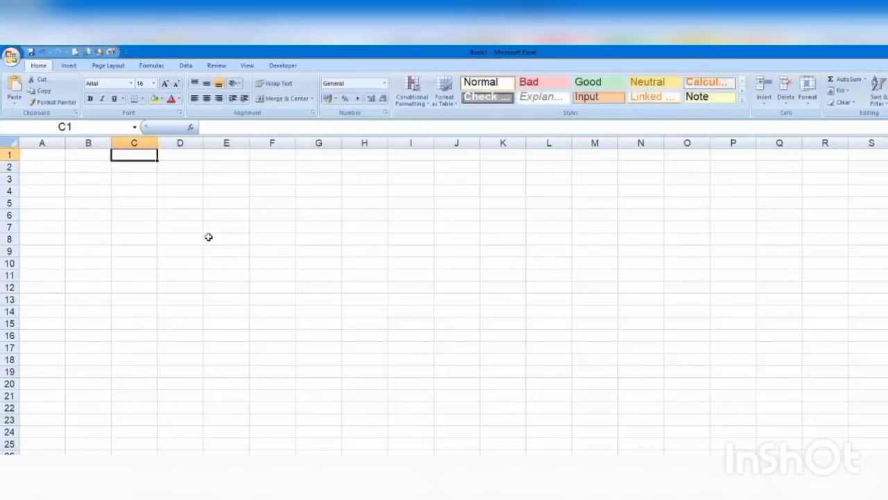
type("25")
key("Return")
type("25")
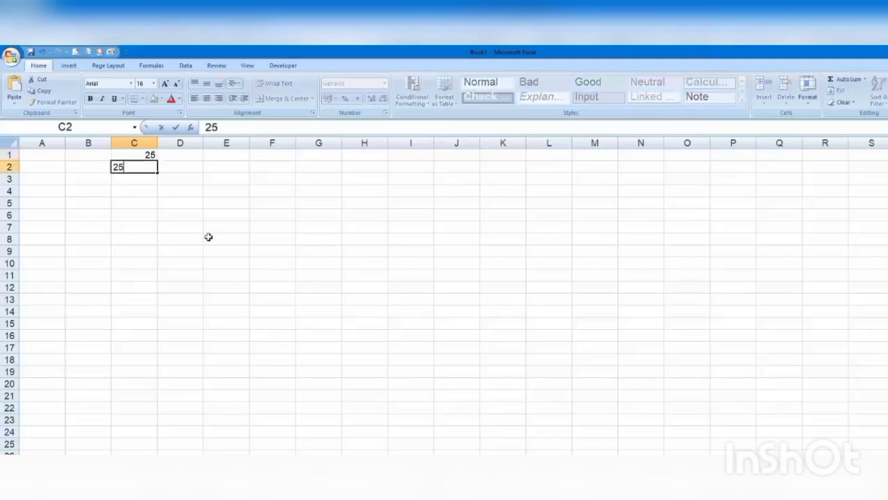
key("Return")
- Add C1 and C2 in cell C3 with the formula =C1+C2, and reselect C3 to view the formula
type("=")
key("Up")
key("Up")
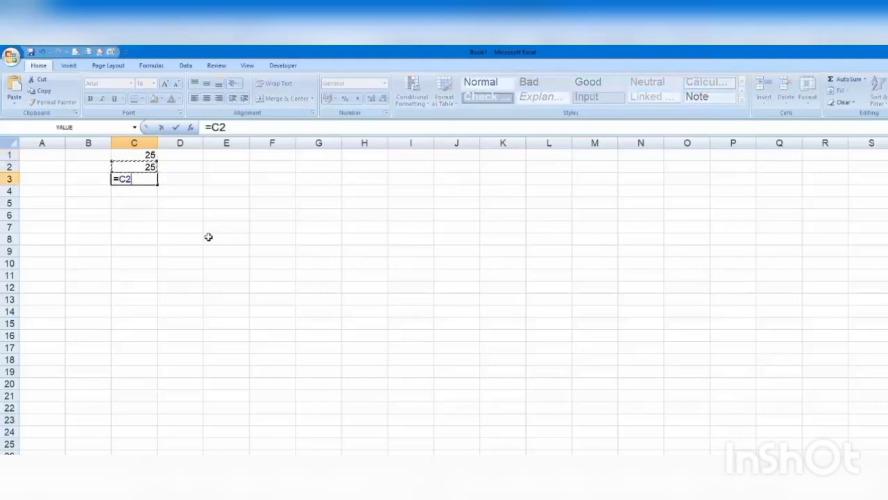
type("+")
key("Up")
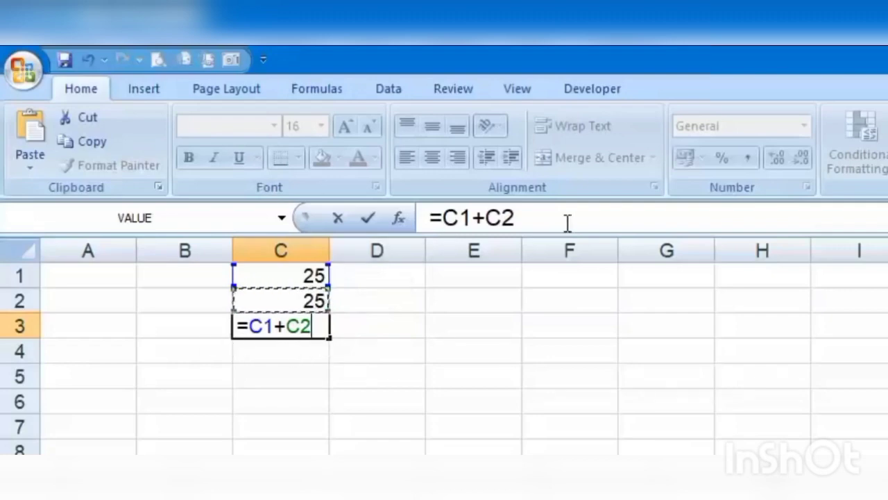
key("Return")
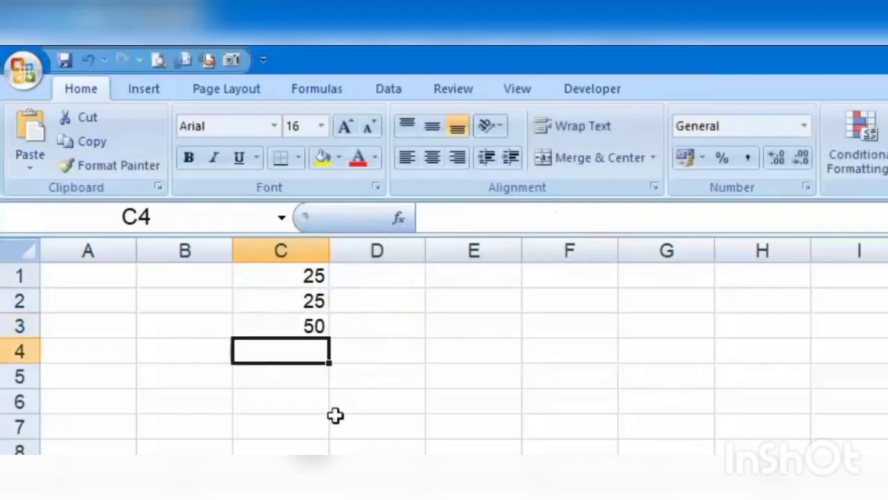
left_click(251, 322)
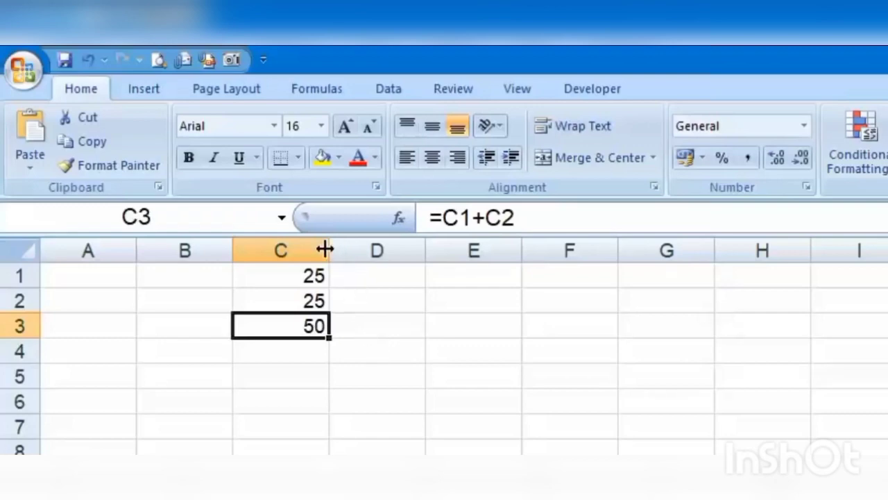
- Widen column C to about twice its width, try a taller row 3, and undo the row height change
left_click_drag(325, 248, 415, 255)
left_click(28, 333)
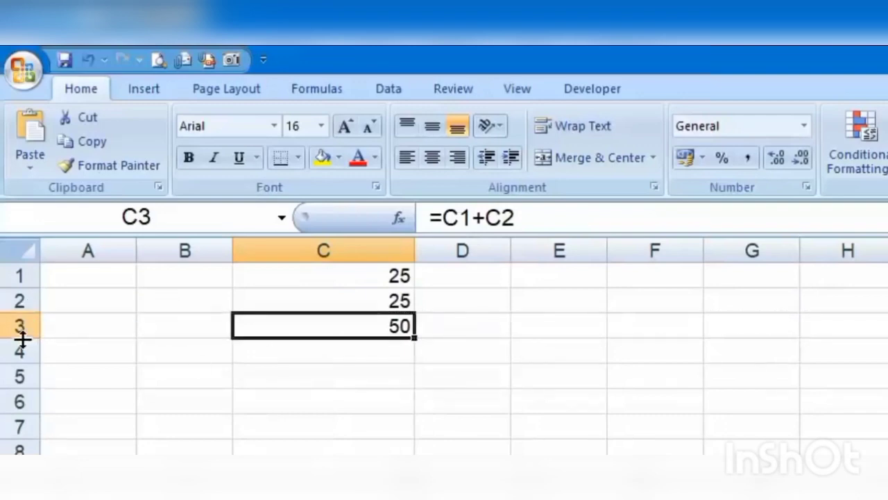
left_click_drag(22, 338, 30, 379)
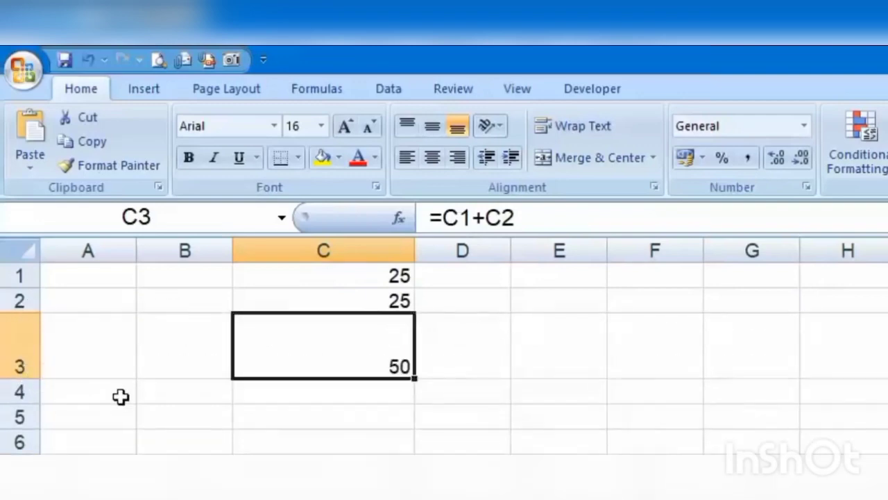
key("ctrl+z")
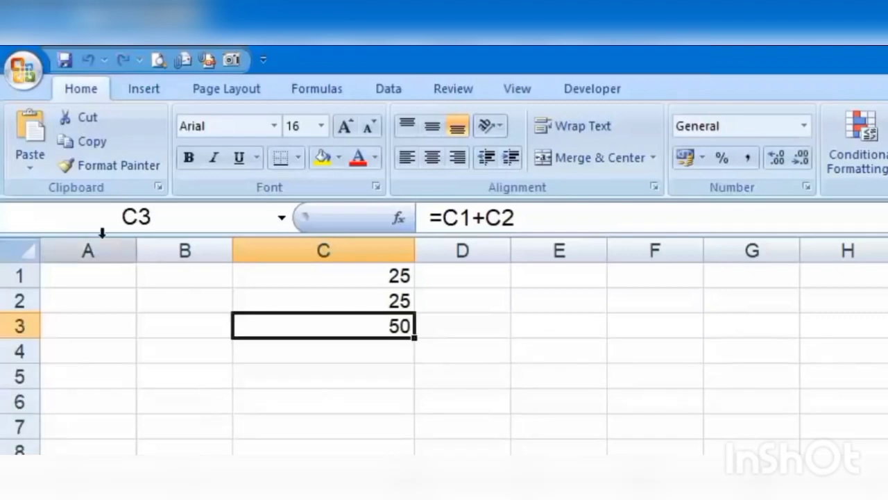
- Resize columns A through G together to one equal width, slightly narrower than the default
left_click_drag(102, 233, 724, 238)
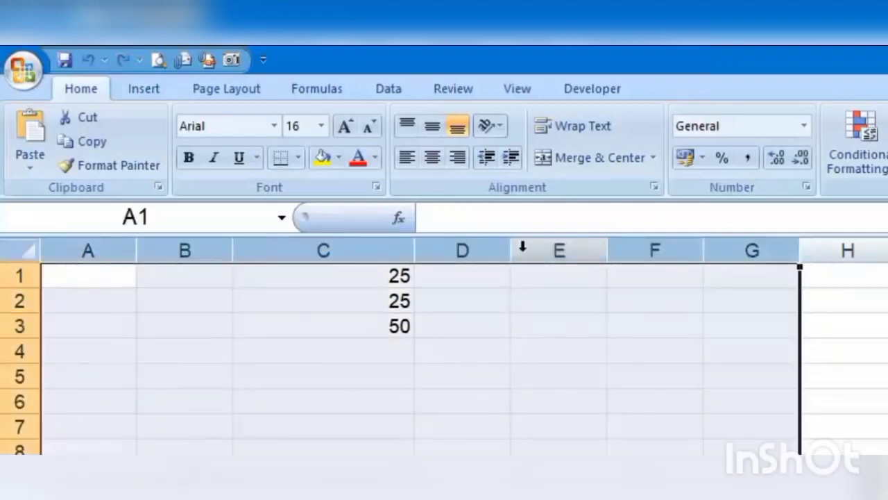
left_click_drag(512, 249, 562, 254)
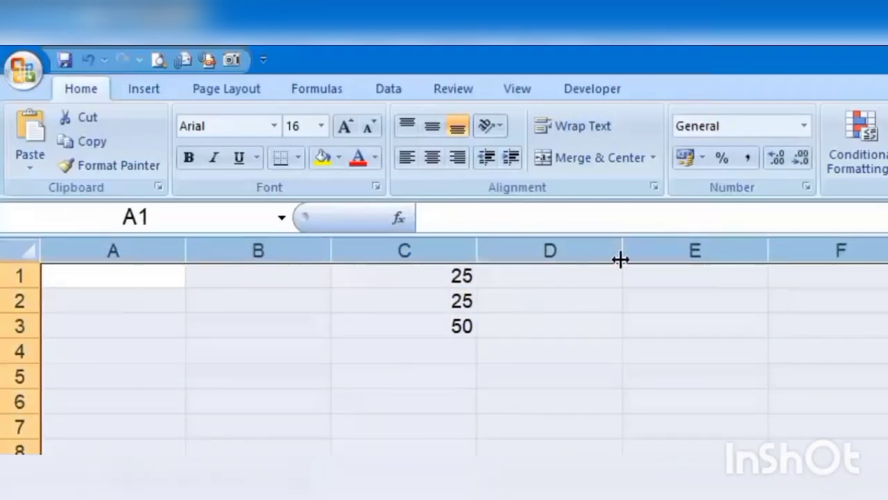
left_click_drag(622, 258, 518, 257)
left_click_drag(283, 259, 320, 256)
left_click(322, 431)
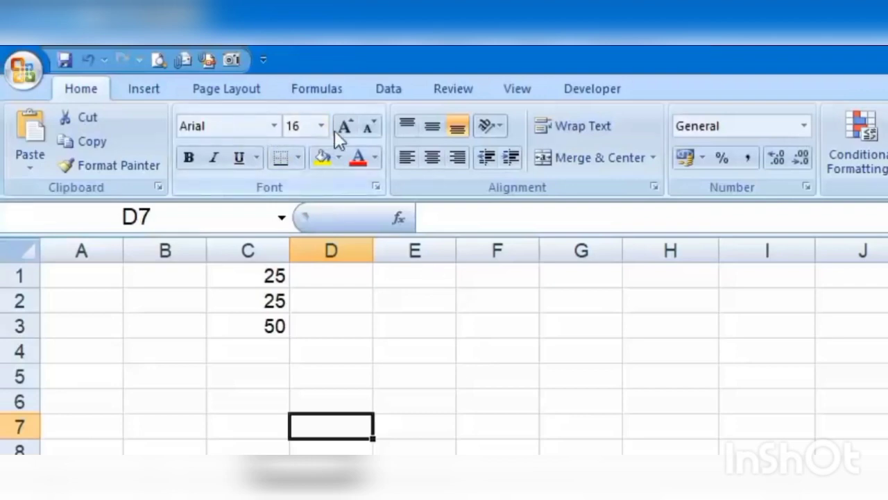
- Increase the font size of the number in cell C1 to 24
left_click(270, 297)
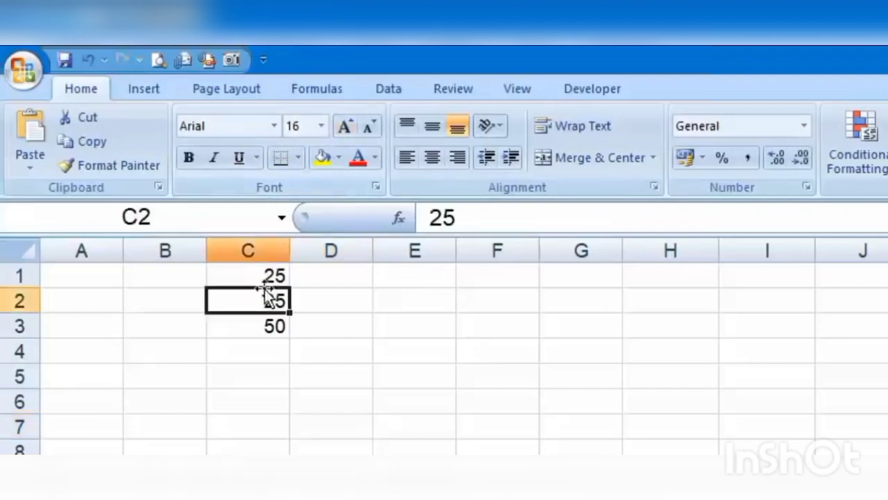
left_click(268, 273)
left_click(345, 127)
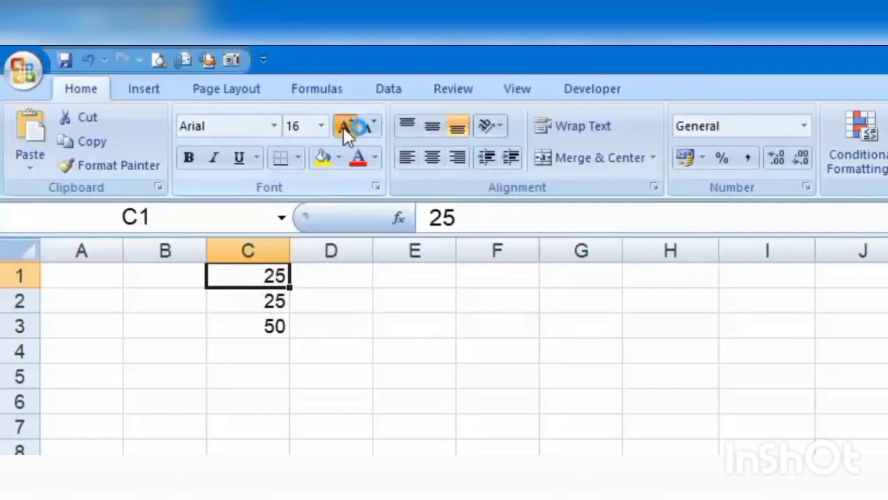
left_click(347, 129)
left_click(350, 132)
left_click(349, 131)
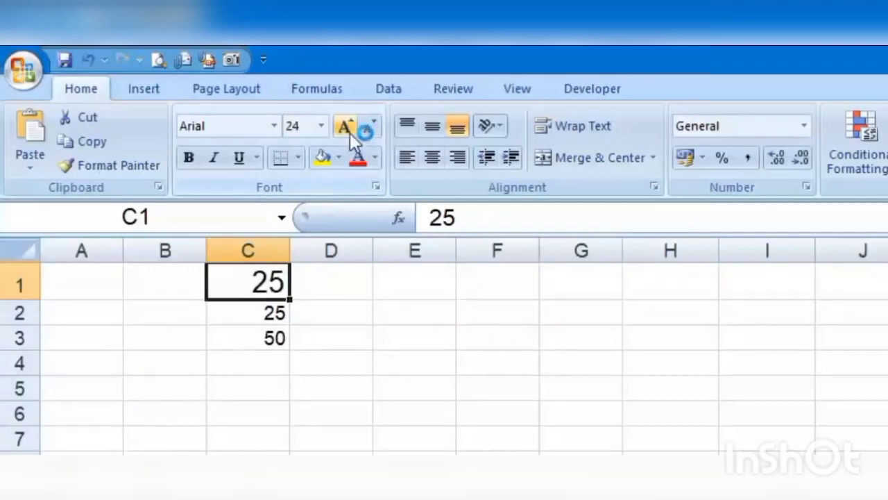
- Try the Aparajita and Arial Black fonts on cell C1, and undo both font changes
left_click(275, 127)
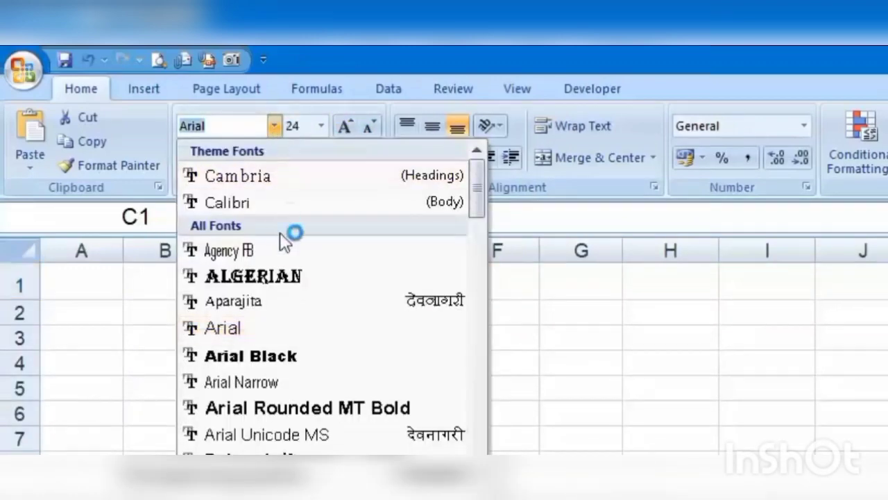
left_click(306, 298)
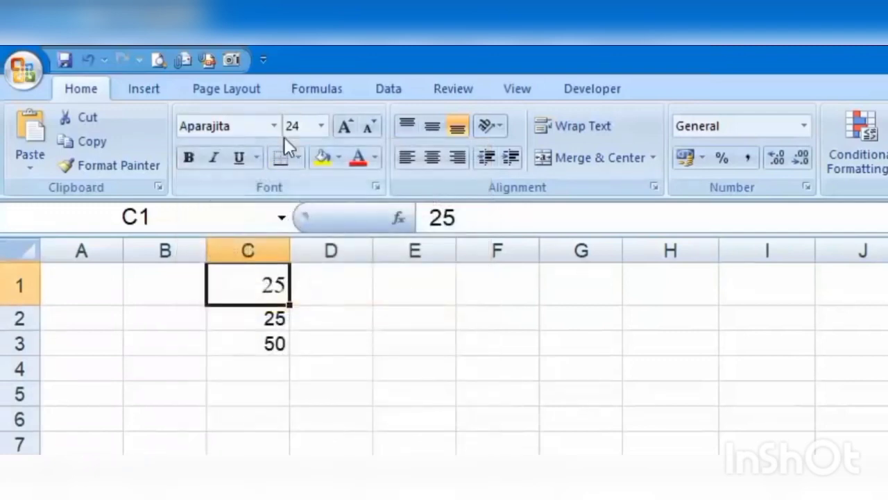
left_click(274, 126)
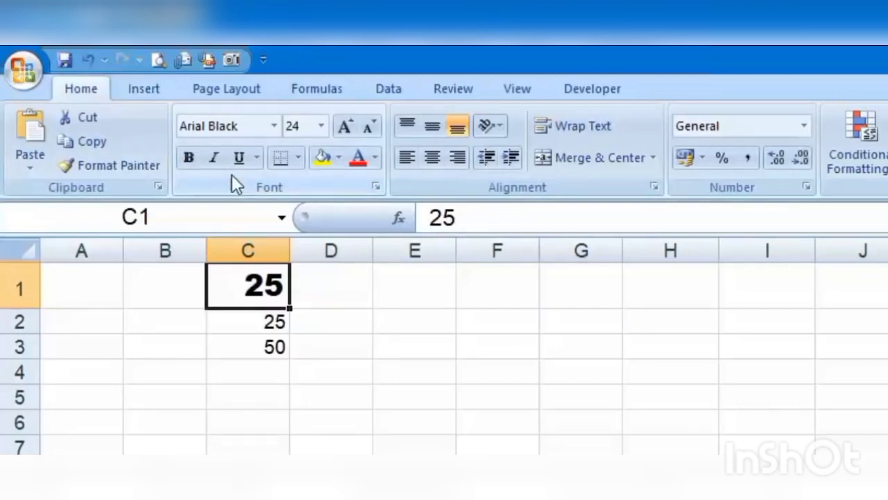
key("ctrl+z")
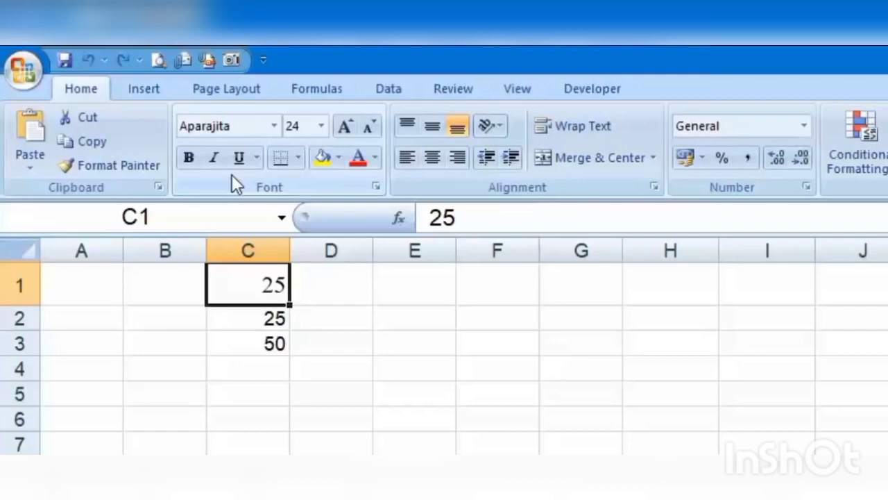
left_click(534, 380)
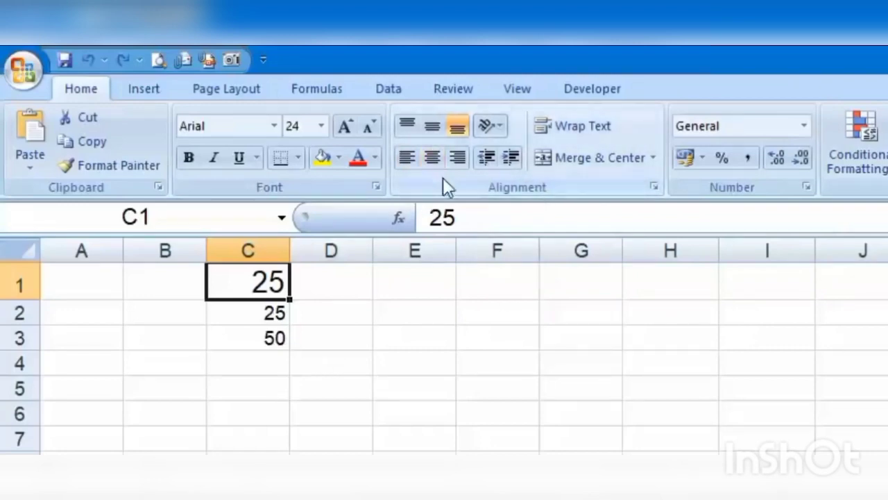
- Enlarge row 1 and column C to about three times their size, and centre cell C1's number vertically and horizontally
left_click_drag(29, 302, 34, 382)
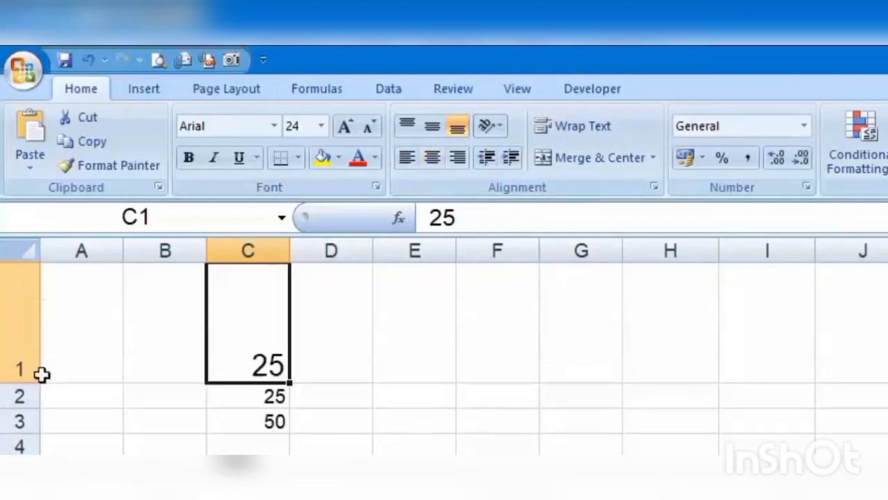
left_click_drag(290, 251, 479, 273)
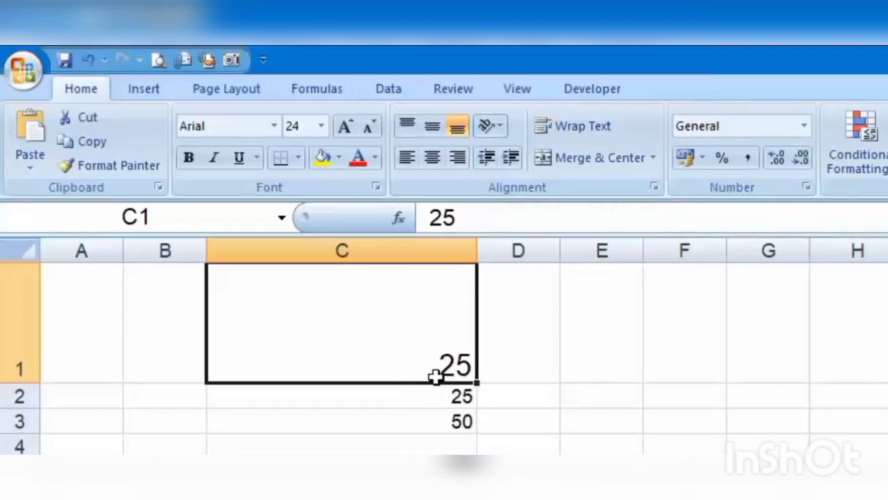
left_click(432, 128)
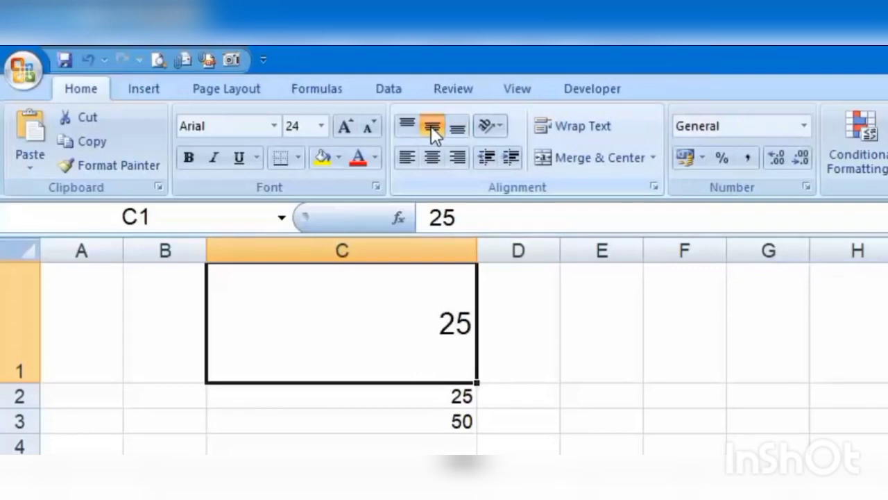
left_click(409, 124)
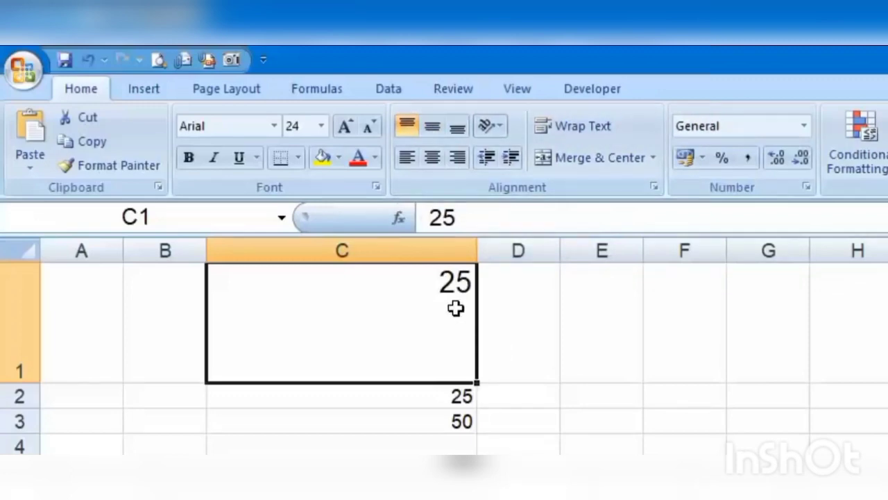
left_click(432, 158)
left_click(433, 126)
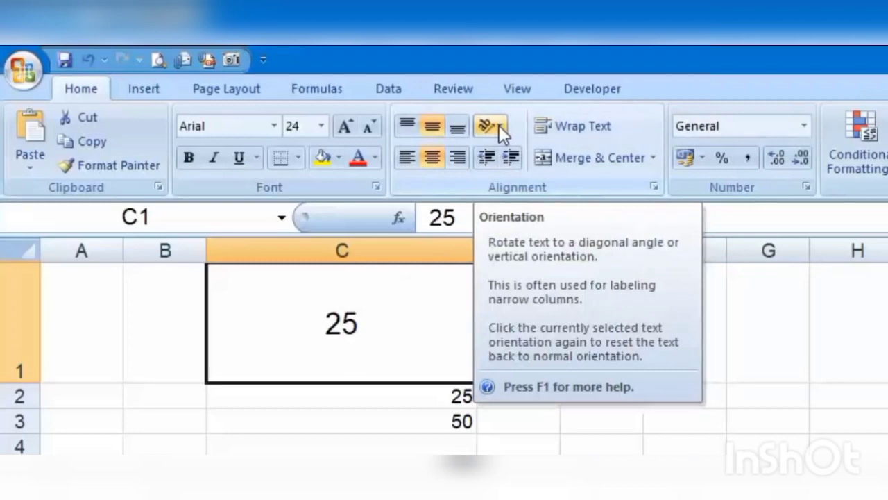
- Try the Rotate Text Up and Rotate Text Down orientations on the number in cell C1
left_click(499, 125)
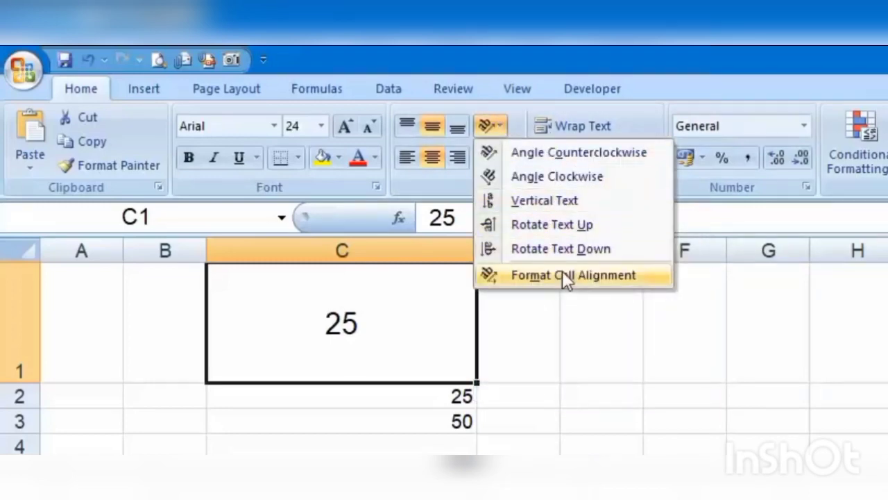
left_click(570, 225)
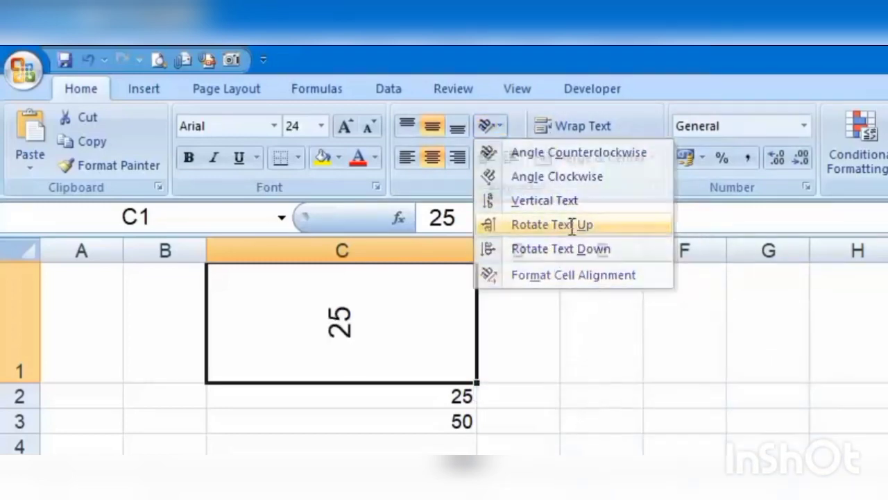
left_click(504, 128)
left_click(548, 252)
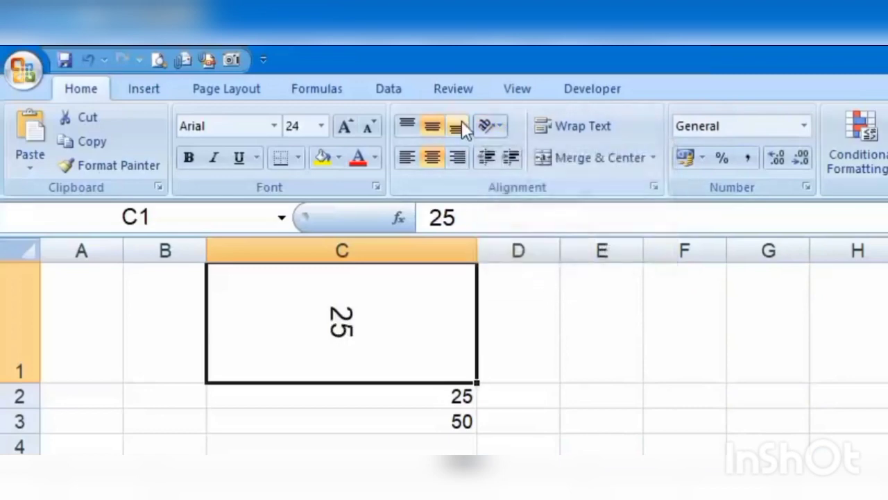
left_click(490, 125)
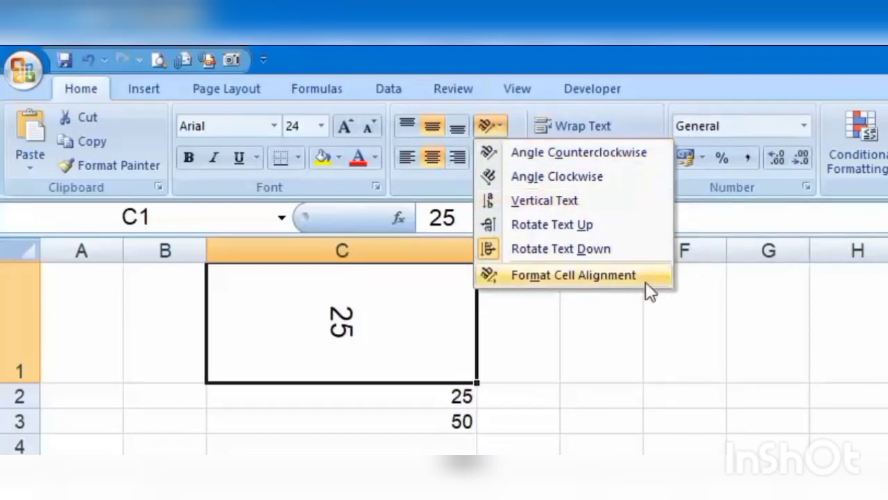
left_click(653, 311)
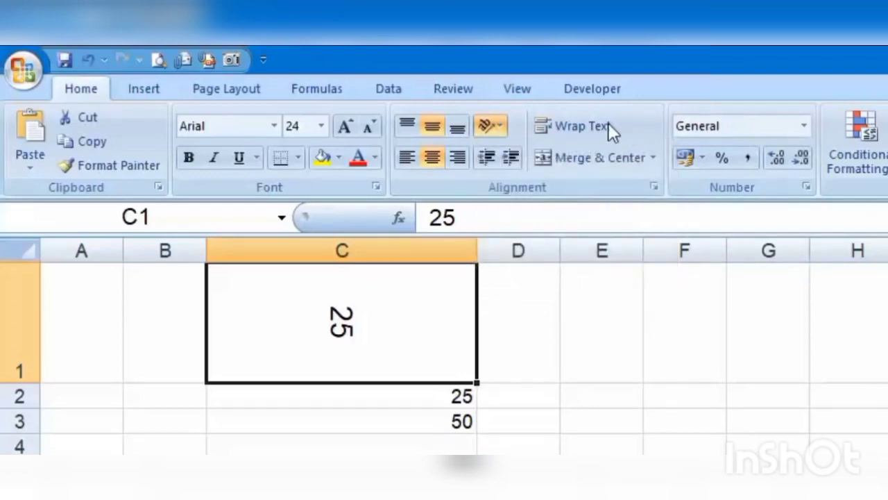
- Set cell C1's text orientation to 50 degrees in the Format Cells alignment settings
left_click(653, 186)
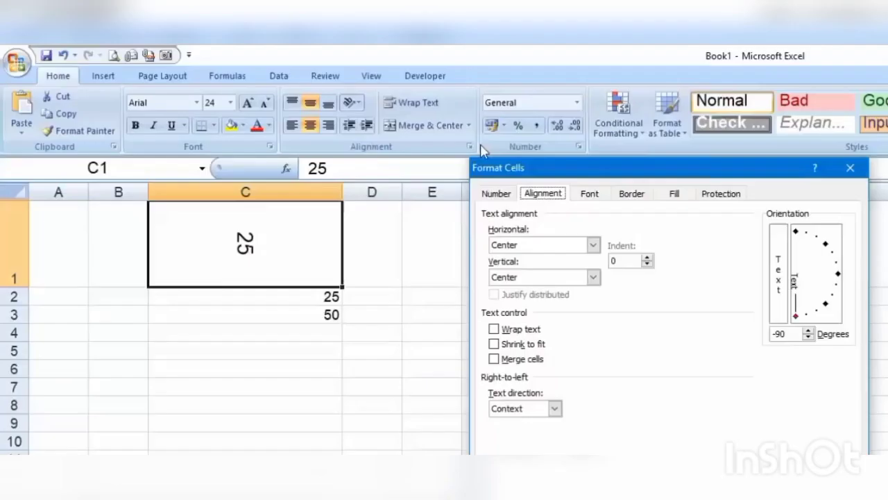
left_click_drag(541, 170, 439, 116)
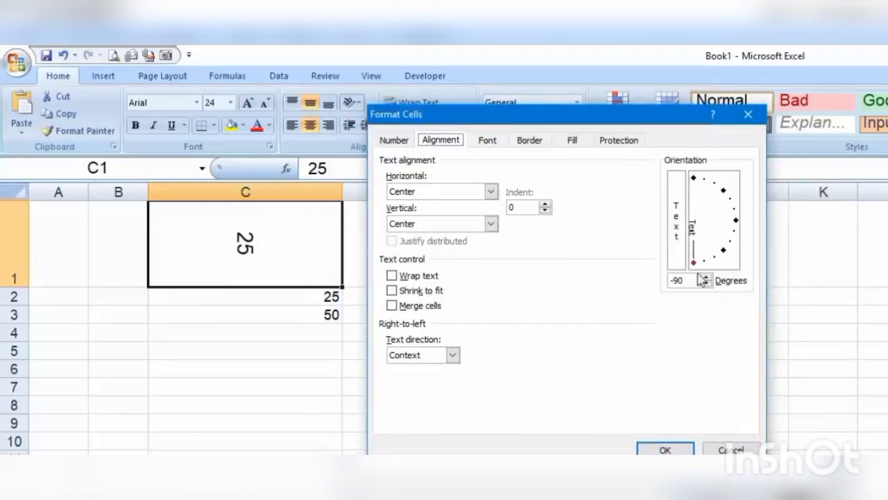
left_click_drag(695, 265, 729, 181)
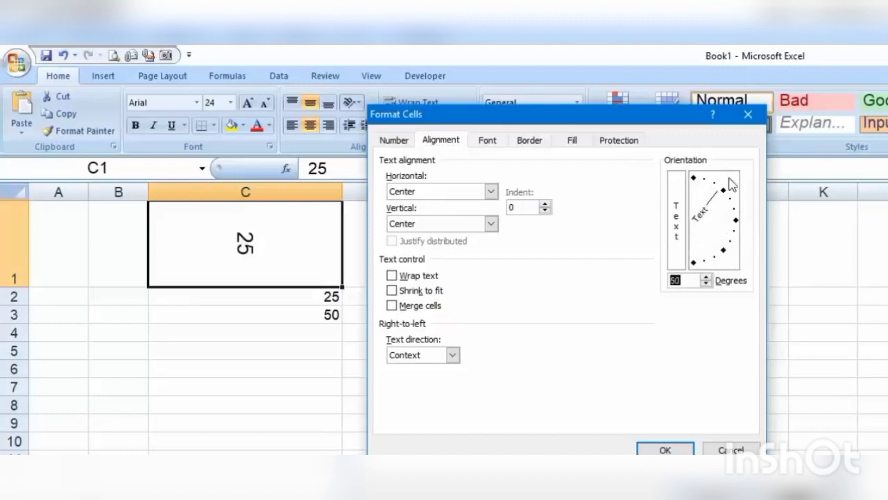
left_click(664, 448)
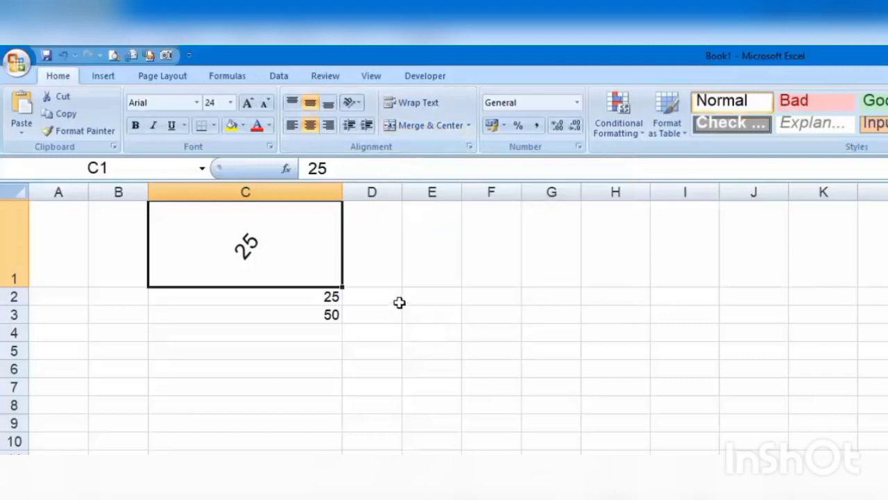
- Auto-fill the contents of cells C2:C3 across into D2:D3
left_click_drag(314, 305, 402, 326)
left_click(407, 422)
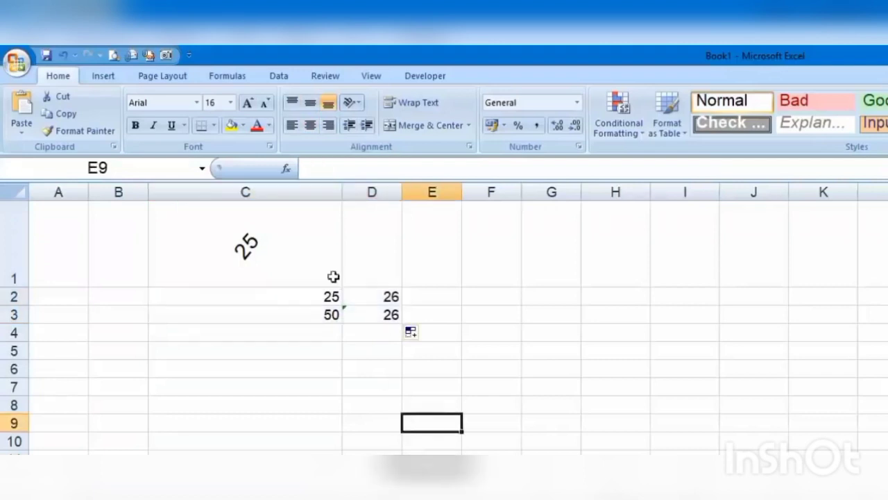
- Set cell C1's text orientation to 0 degrees in the Format Cells alignment settings
left_click(312, 245)
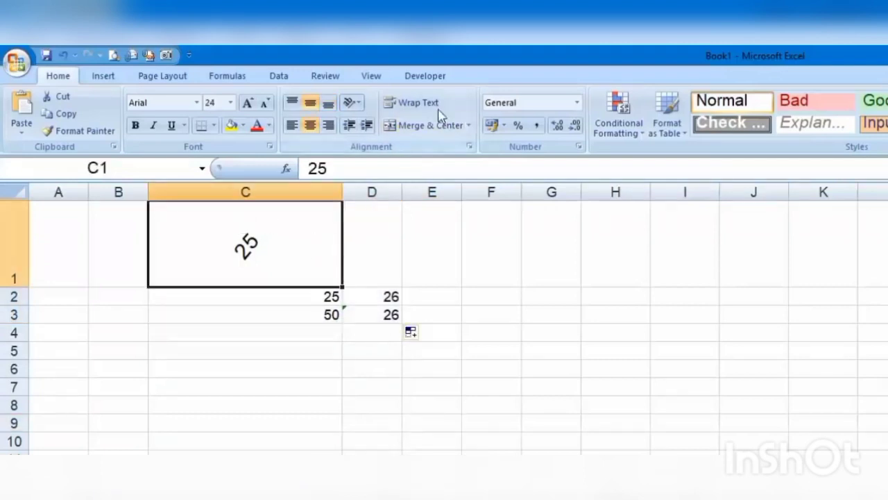
left_click(352, 102)
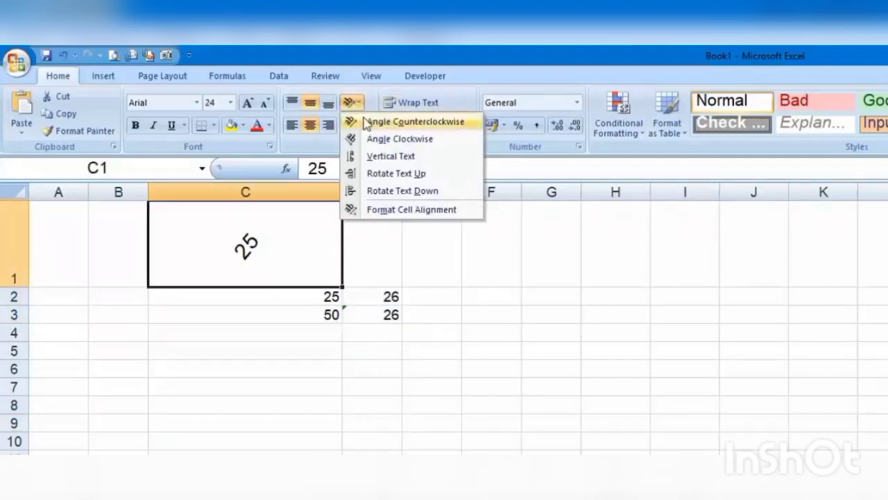
left_click(393, 209)
left_click_drag(727, 196, 738, 228)
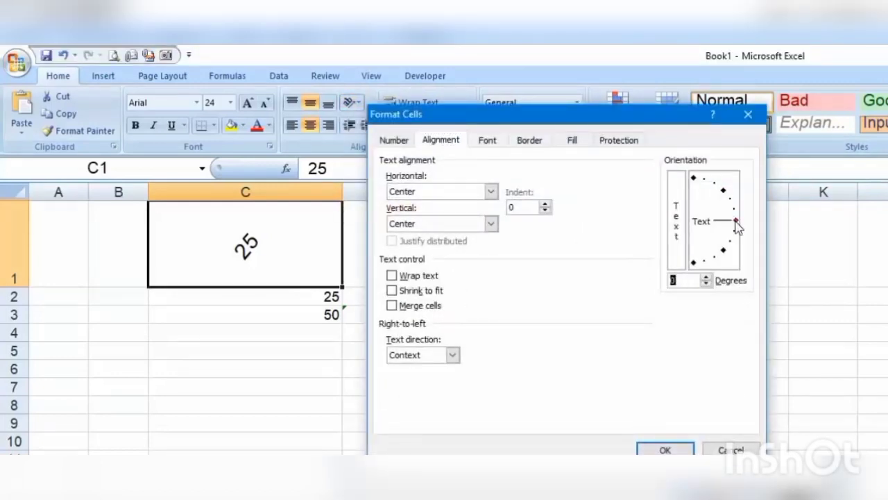
left_click(664, 450)
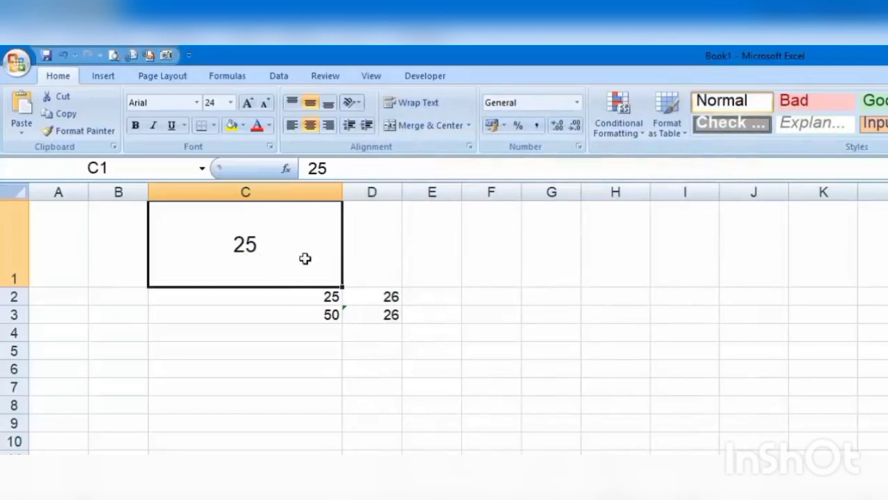
- Merge and center cells C1 and D1 into one cell, and select the merged cell
left_click(358, 188)
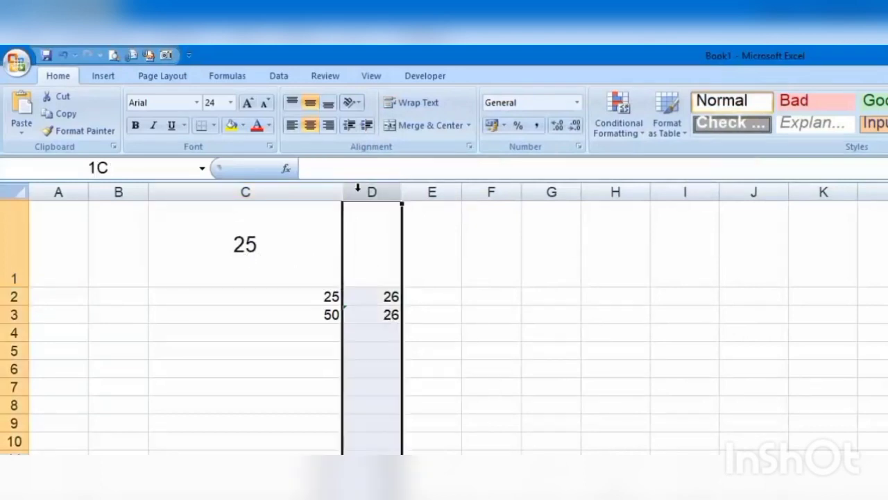
left_click_drag(275, 241, 400, 171)
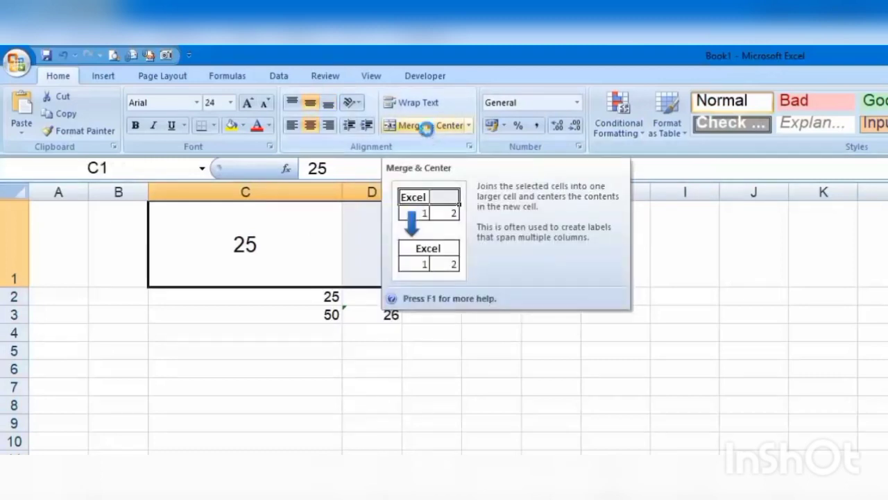
left_click(426, 127)
left_click(476, 404)
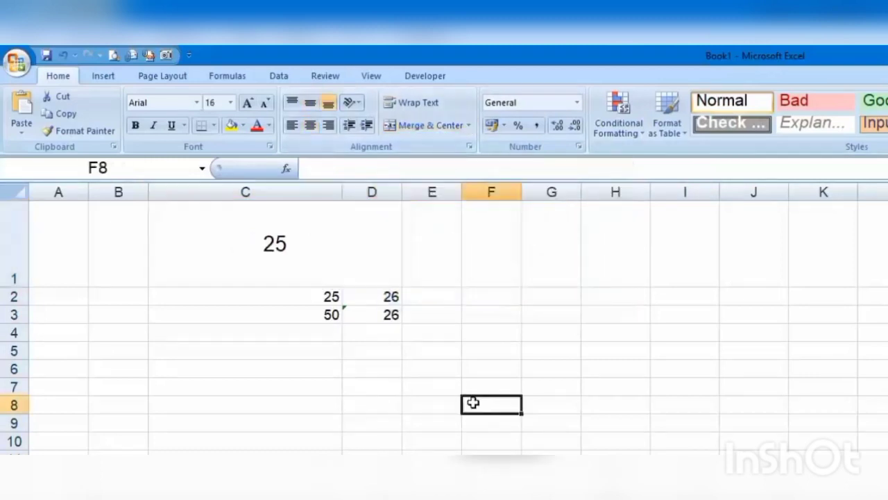
left_click(301, 293)
left_click(382, 260)
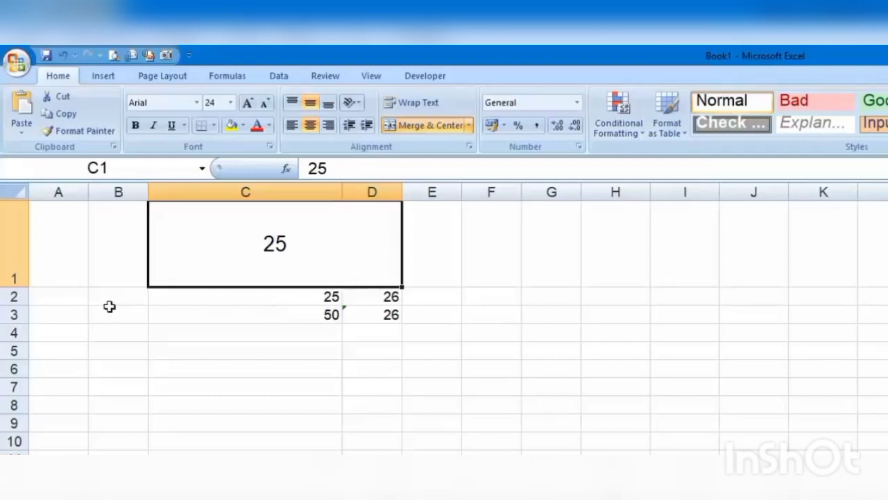
- Merge and center the empty cells B2 and B3 into one cell
left_click_drag(114, 303, 117, 313)
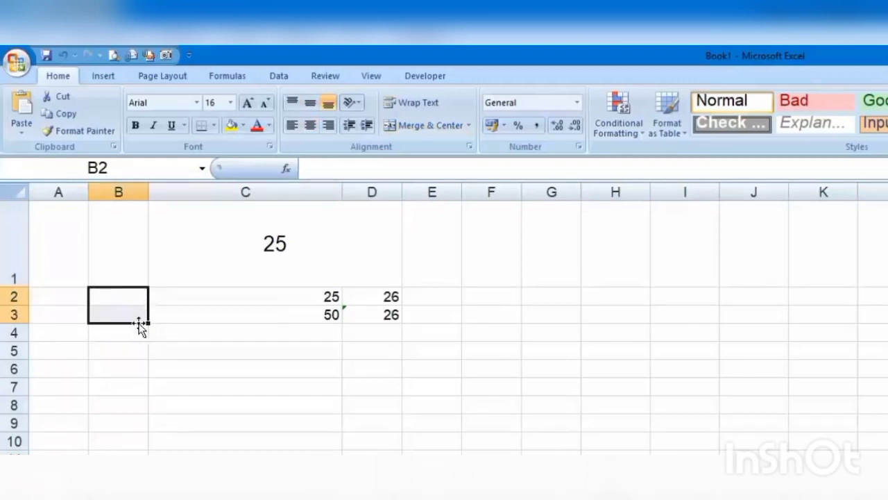
left_click(420, 127)
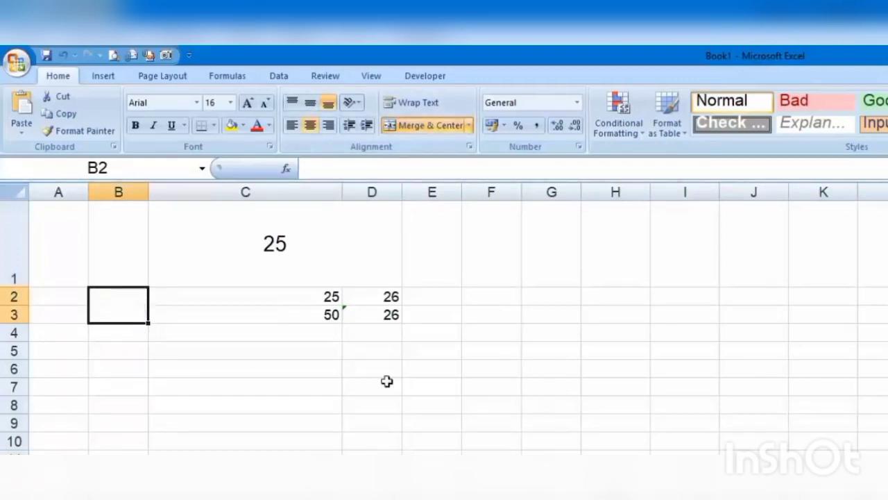
left_click(173, 370)
left_click(128, 315)
- Apply All Borders to columns B through D from row 1 down past row 10, and look through the other border styles
left_click_drag(111, 229, 377, 450)
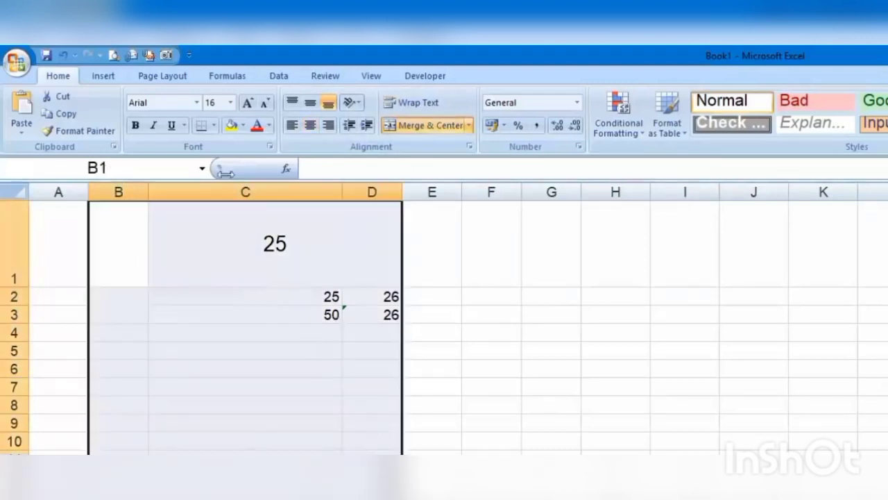
left_click(214, 126)
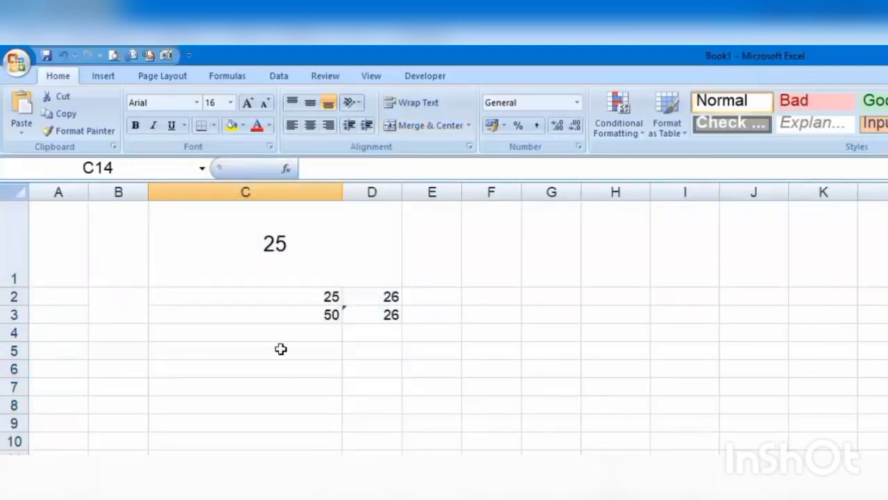
left_click_drag(104, 218, 375, 458)
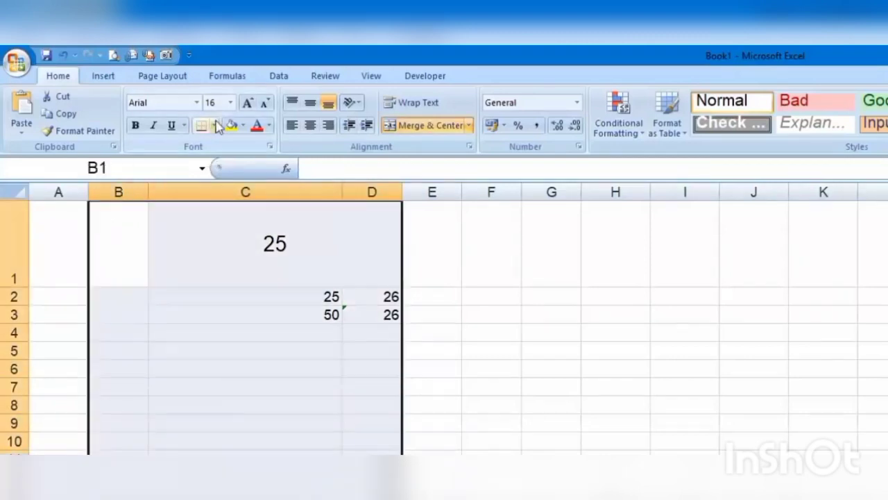
left_click(214, 125)
left_click(328, 254)
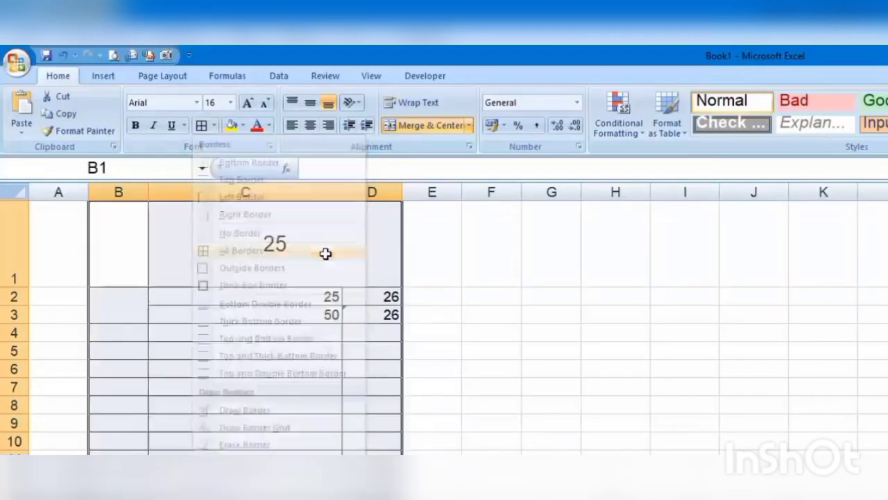
left_click(502, 367)
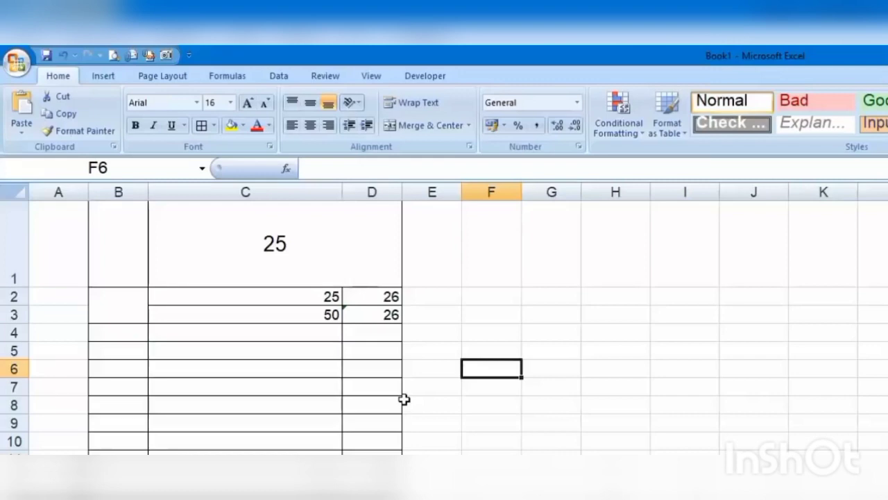
left_click(214, 125)
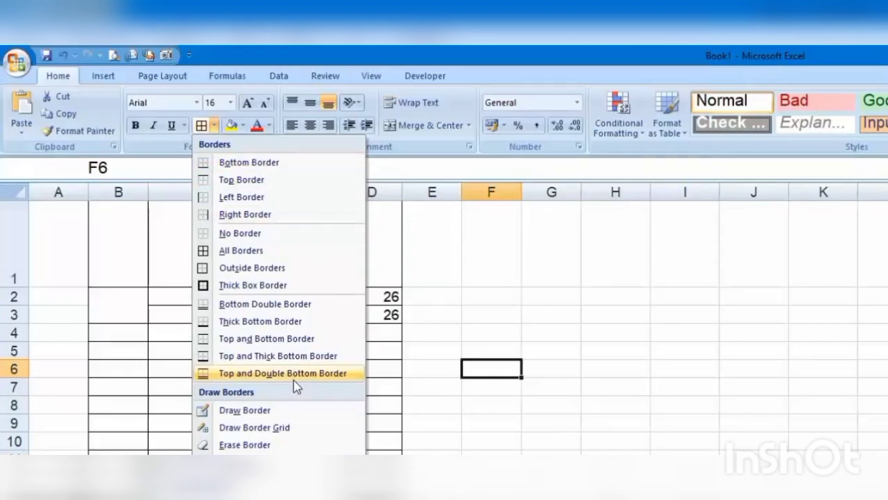
left_click(431, 256)
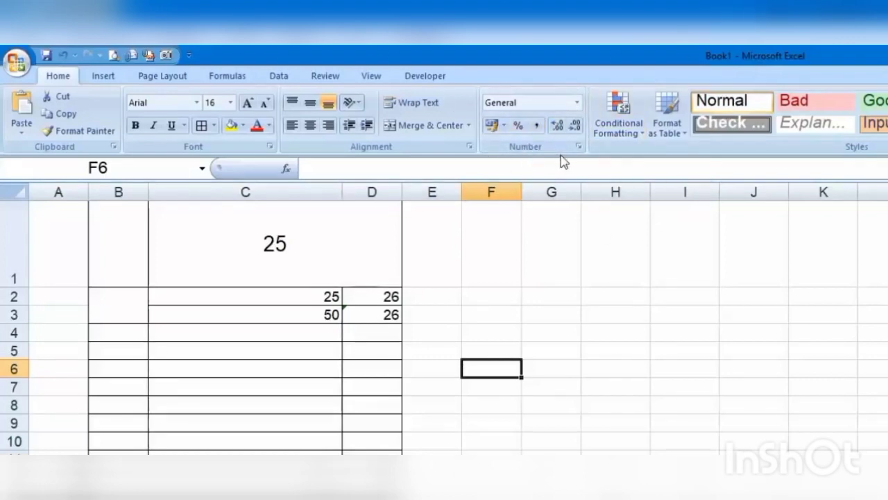
- Apply the Number format to the value in cell D2
left_click(383, 297)
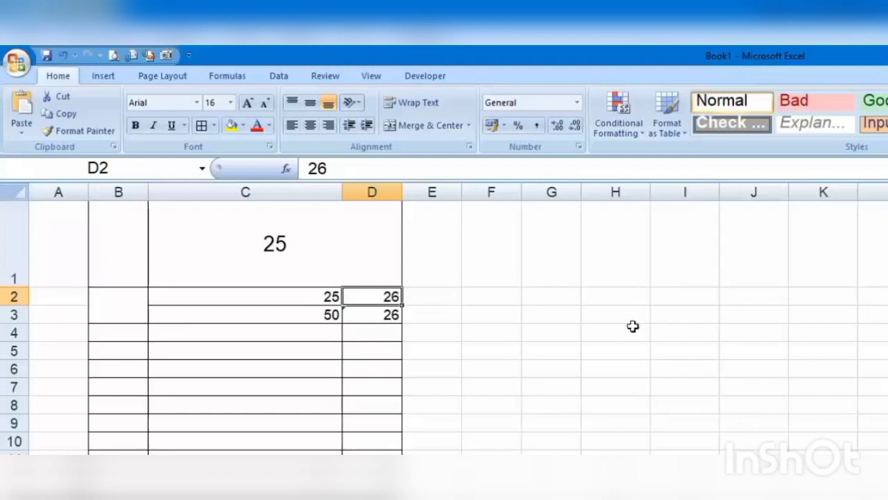
left_click(577, 103)
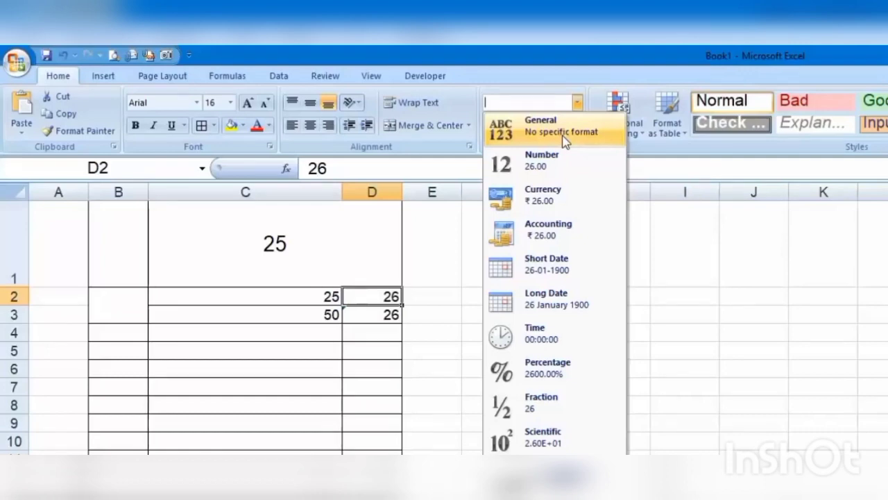
left_click(608, 179)
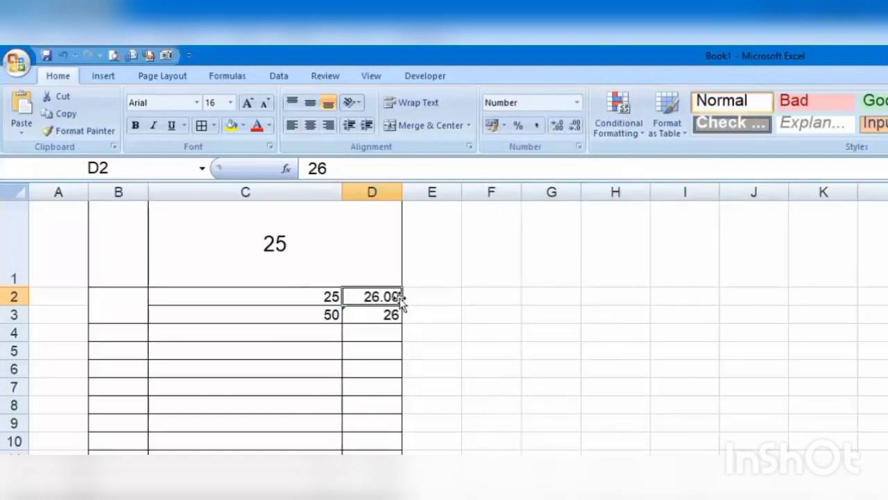
- Widen column D to roughly four times its width and adjust the value in cell D2 to five decimal places
left_click_drag(402, 192, 605, 192)
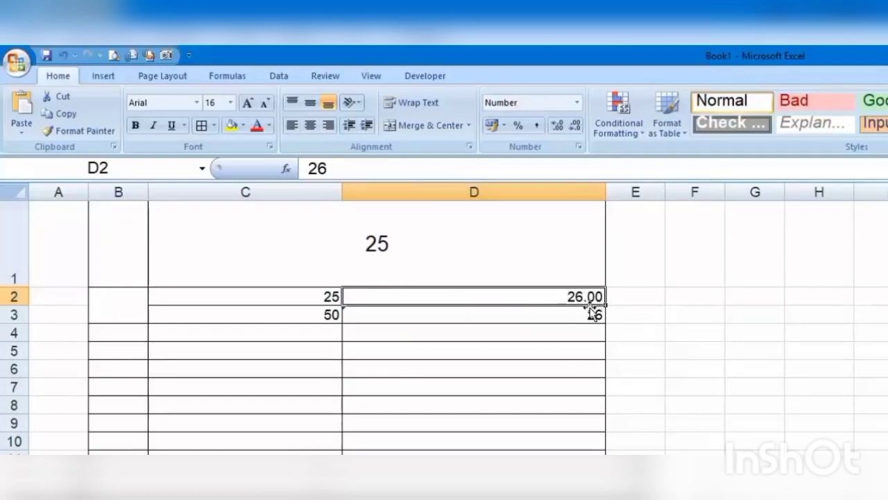
left_click(576, 126)
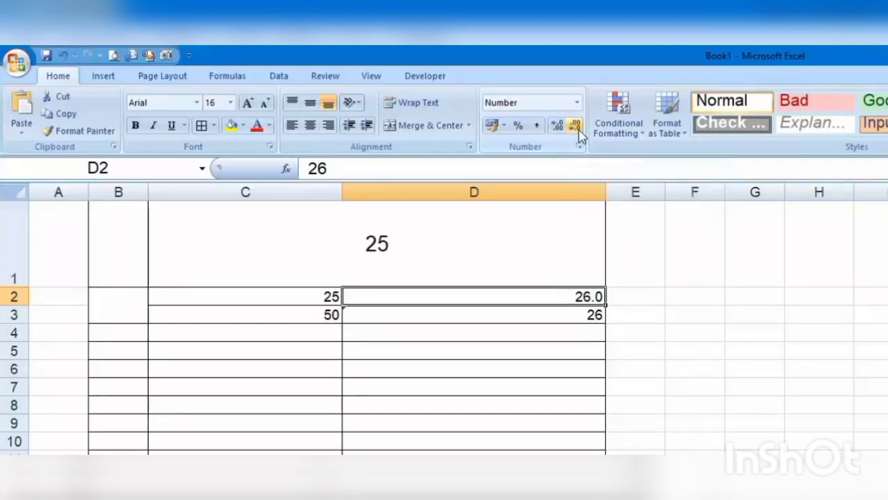
left_click(557, 126)
left_click(556, 127)
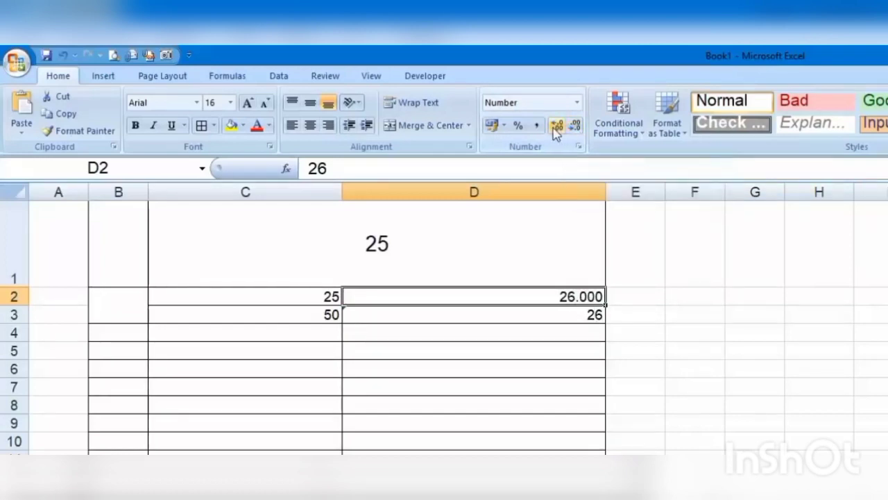
left_click(557, 126)
left_click(557, 126)
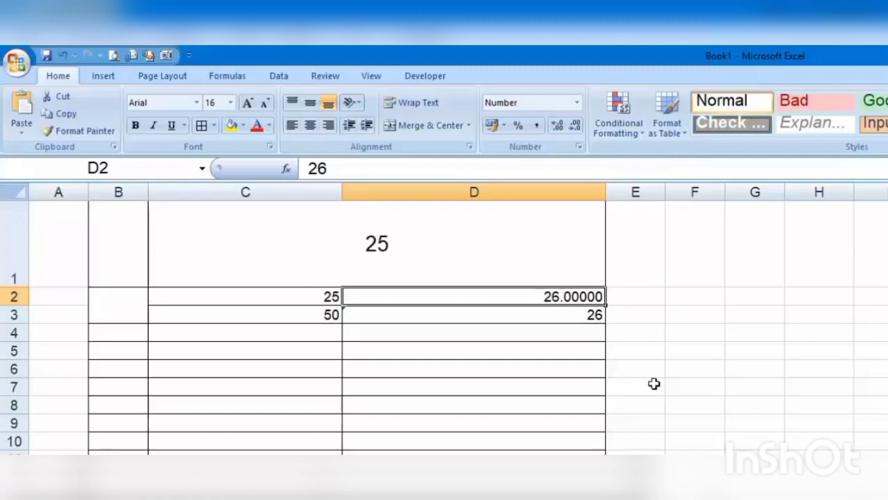
- Apply the Currency format to cell D2 and look through the available currency symbols, keeping the rupee symbol
left_click(576, 102)
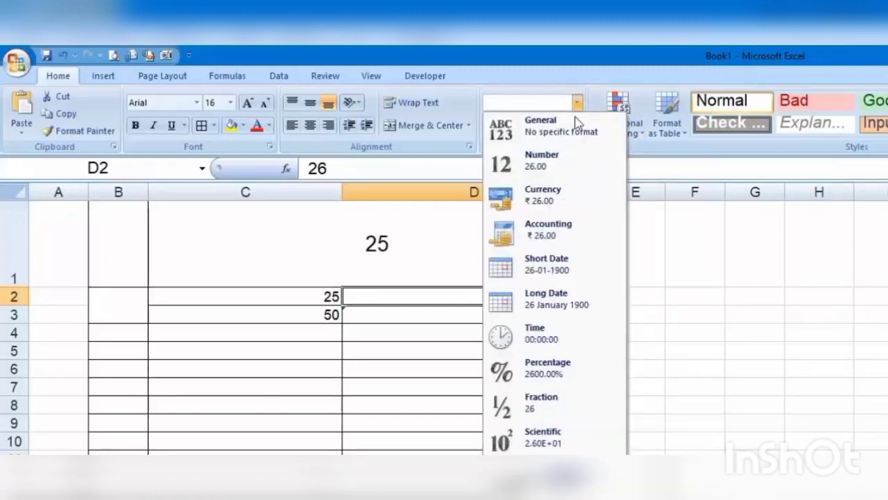
left_click(602, 214)
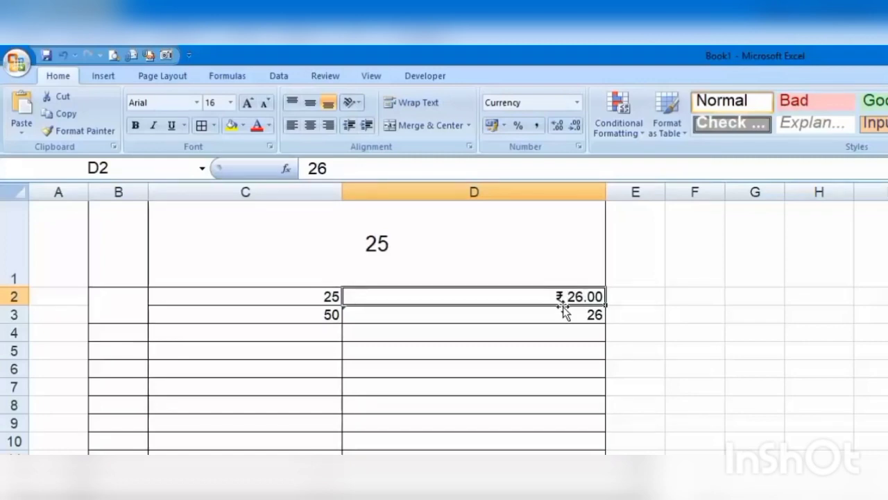
left_click(578, 147)
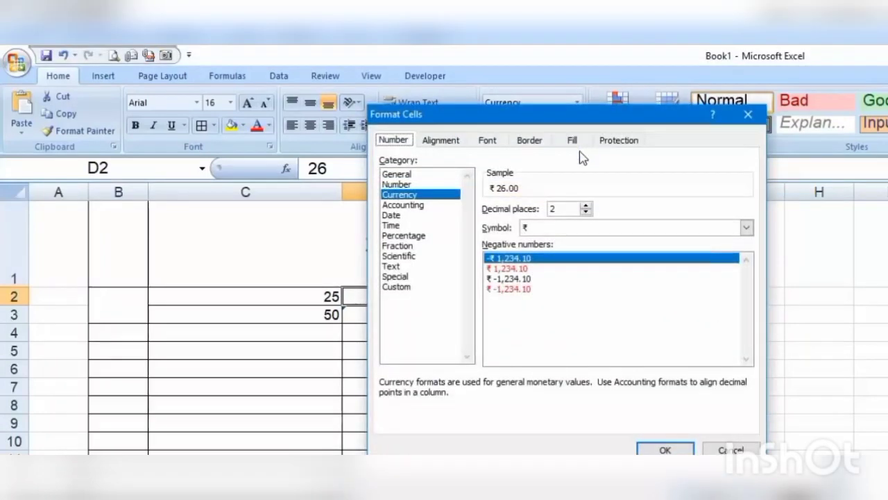
left_click(747, 228)
left_click(748, 293)
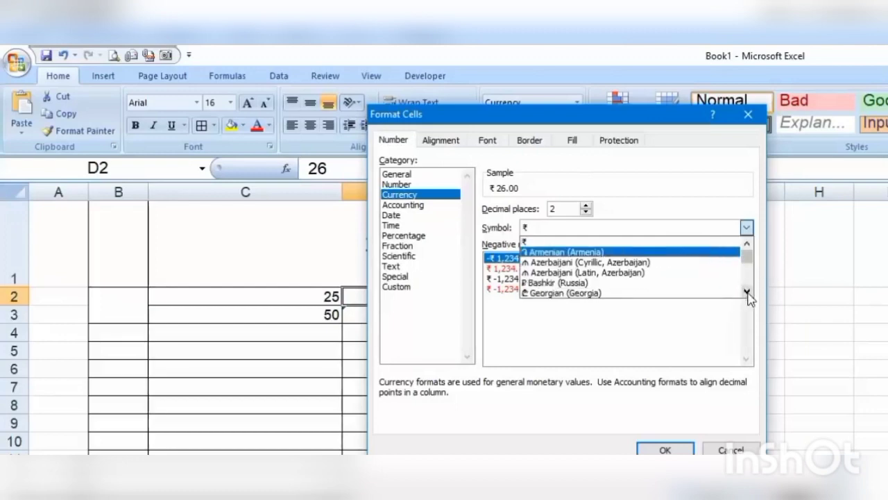
left_click_drag(747, 293, 752, 294)
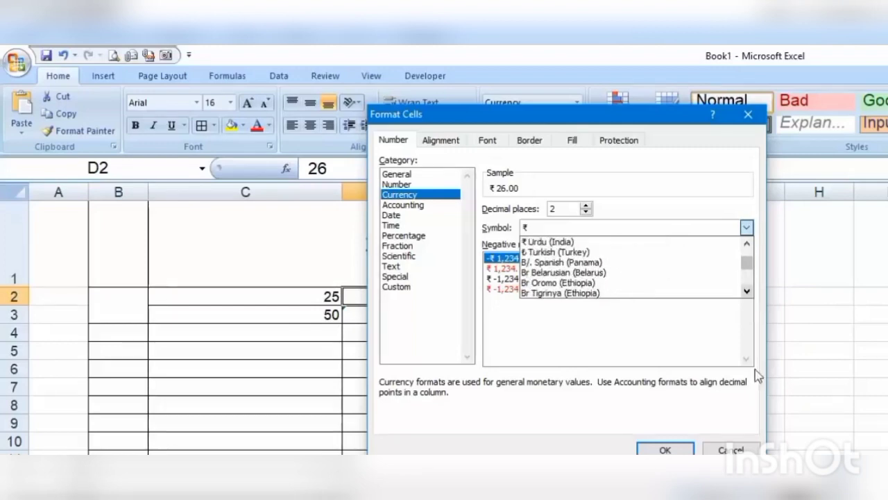
left_click(756, 449)
left_click(756, 450)
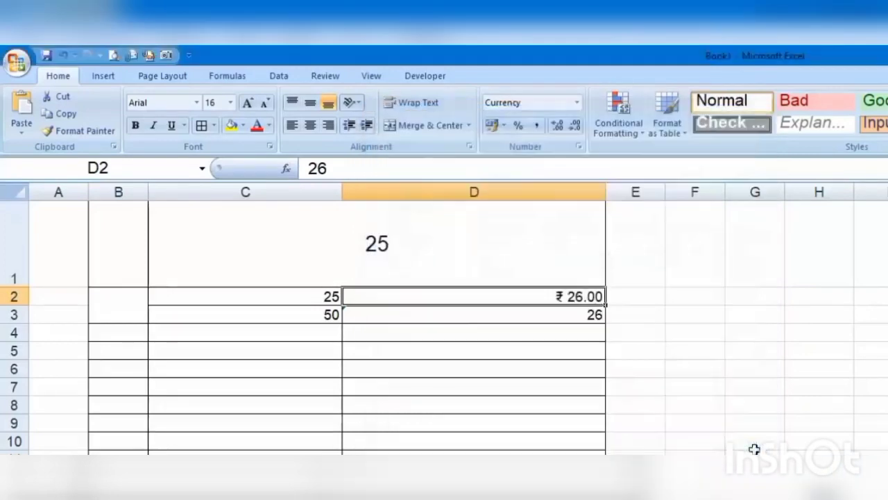
- Review the number format choices, apply the Short Date format to cell D3 and enter the date 09-07-2019 there
left_click(582, 102)
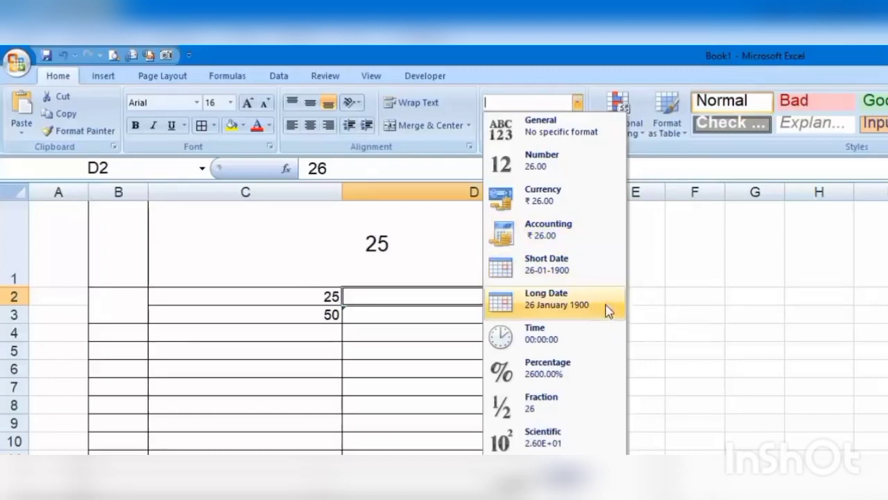
left_click(662, 322)
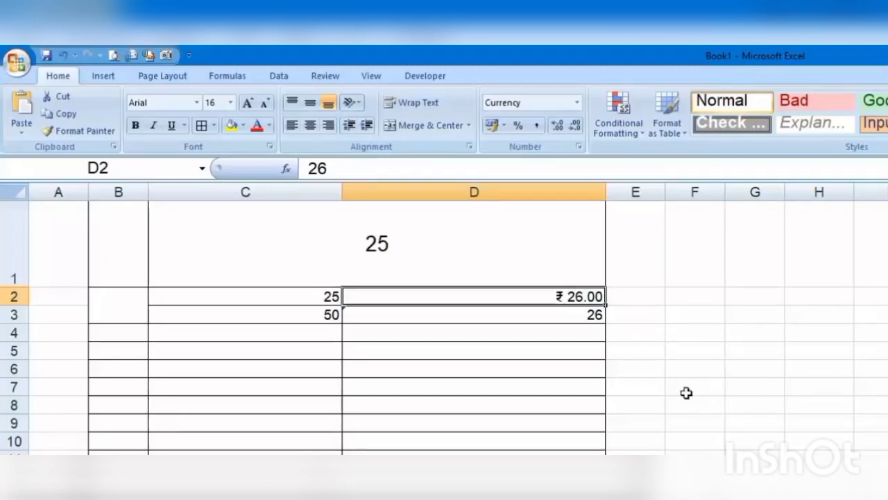
key("Down")
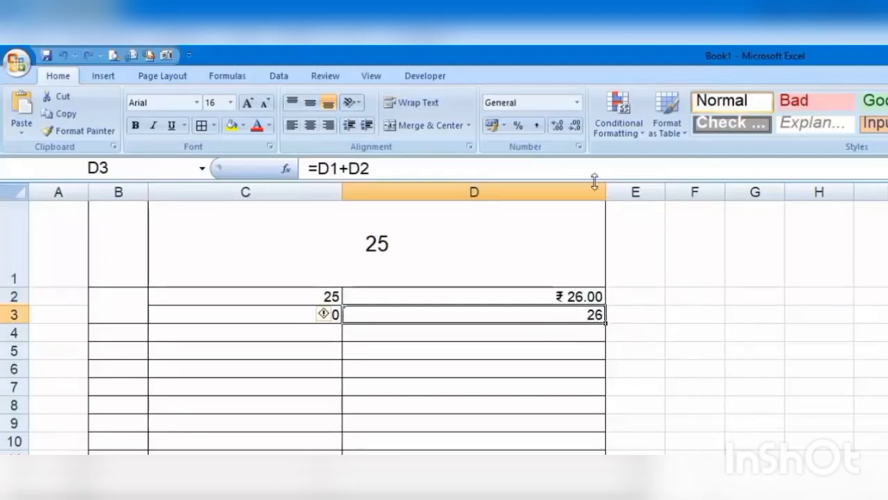
left_click(577, 102)
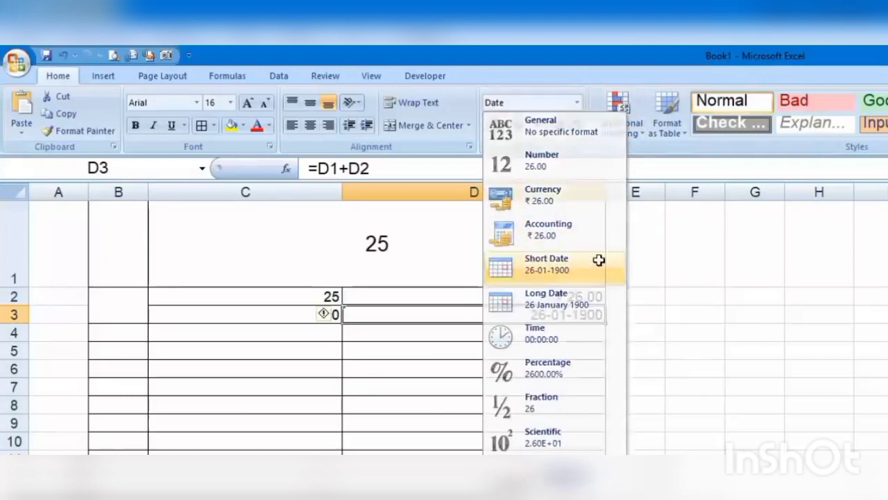
left_click(598, 260)
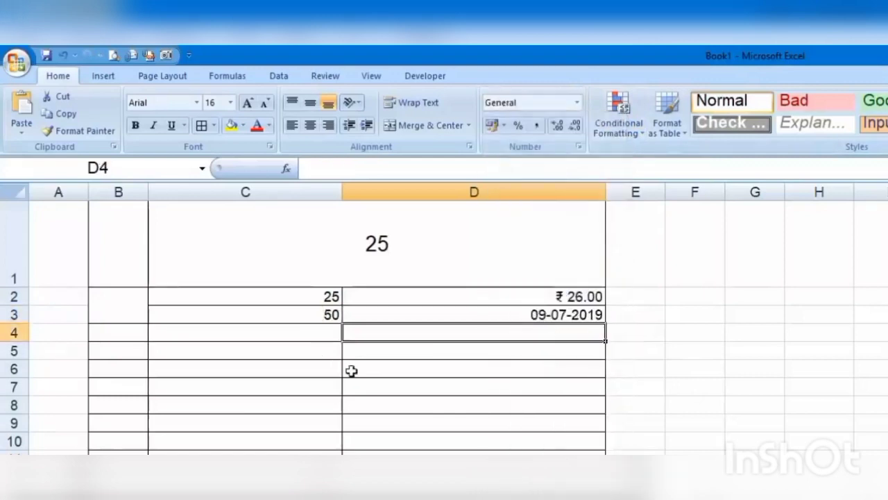
- Apply the Time format to the date in cell D3
left_click(576, 313)
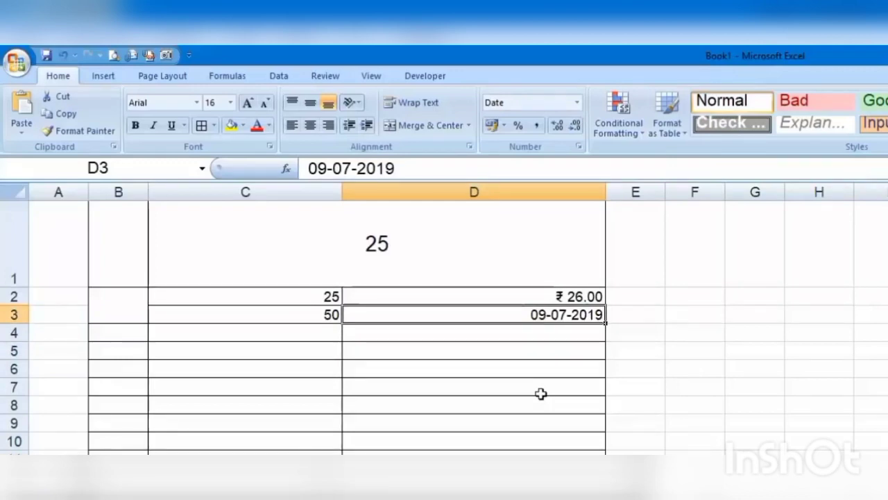
left_click(577, 103)
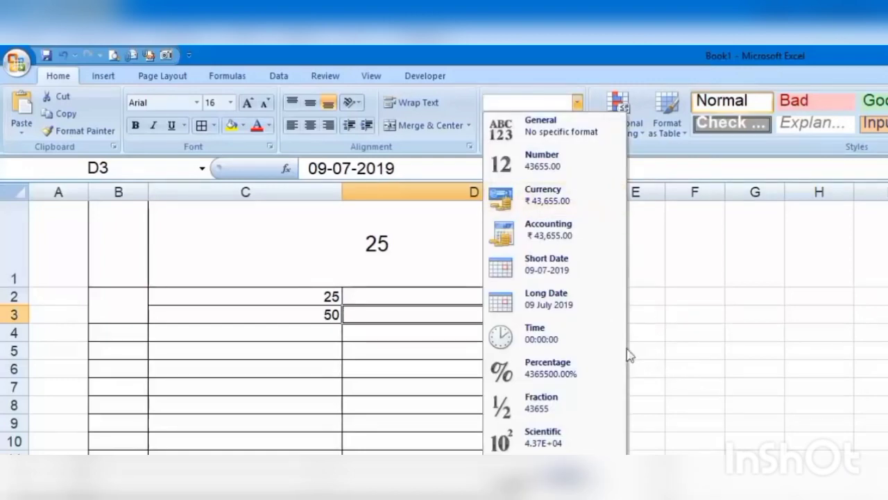
left_click(582, 340)
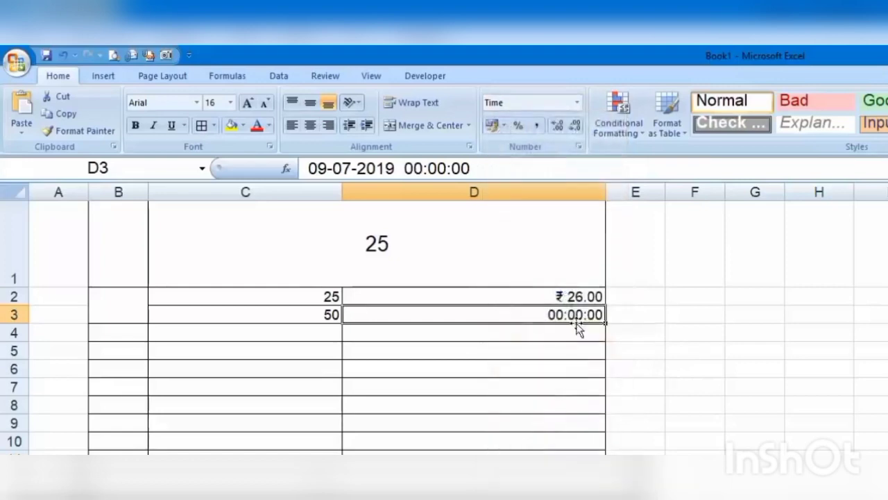
left_click(577, 103)
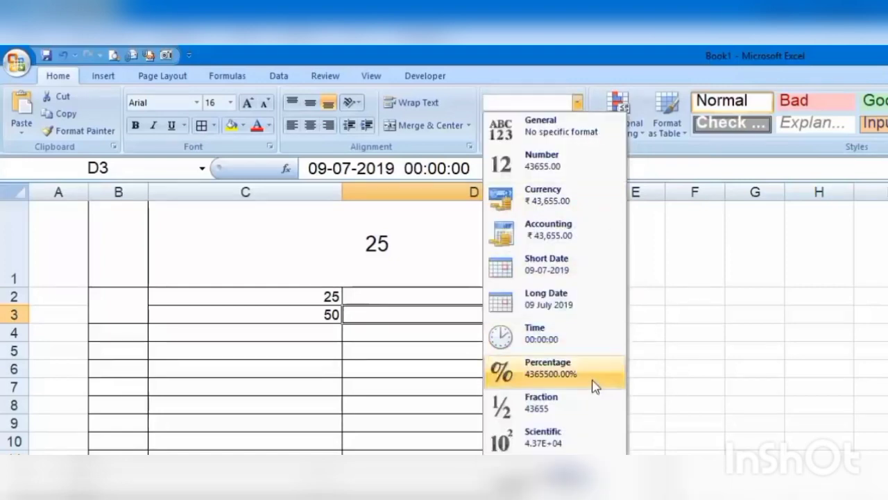
- Apply the Percentage format to cell C3 and replace its formula with 5%
left_click(329, 314)
left_click(577, 102)
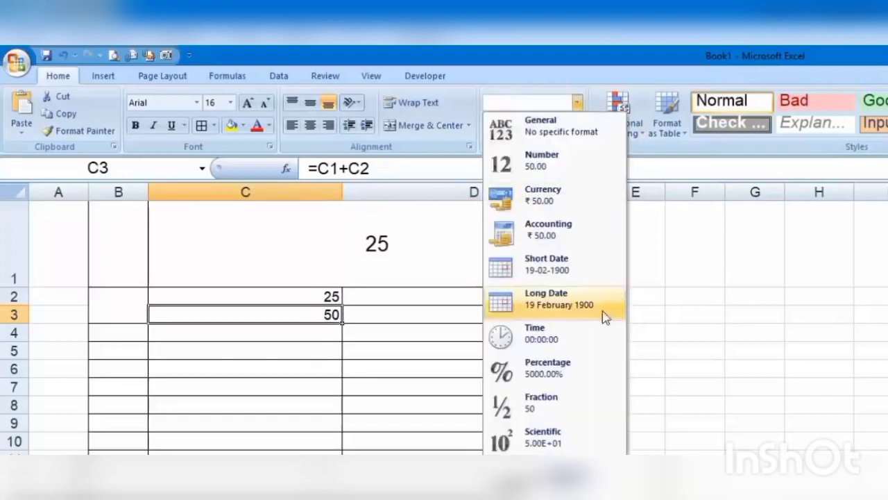
left_click(588, 366)
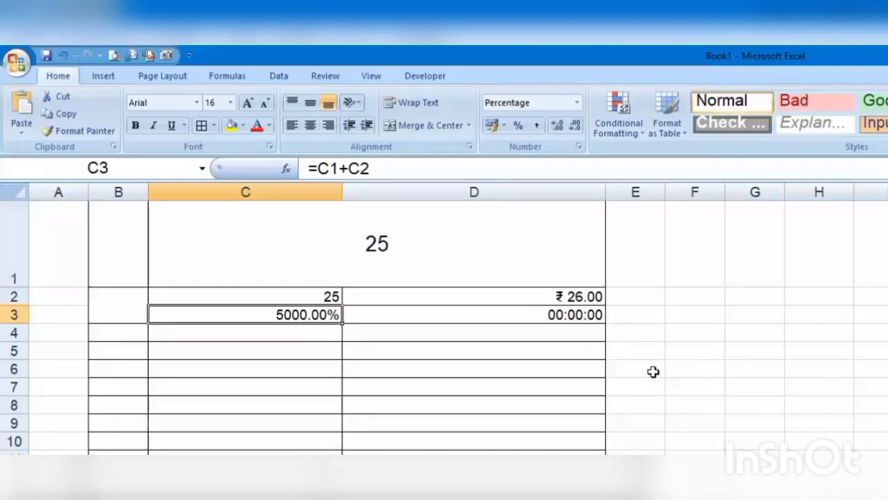
type("5")
key("Return")
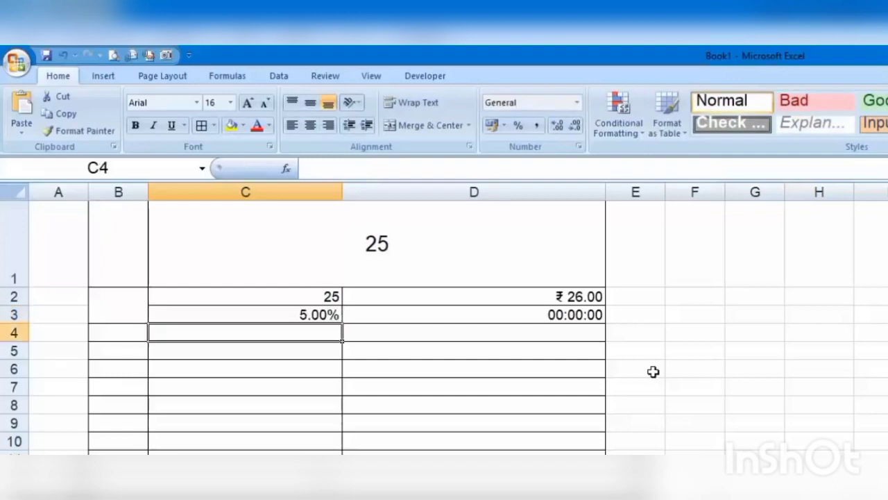
- Enter the formula =C2*C3 in cell C4 to calculate the percentage of the amount above
key("Up")
key("Up")
key("Down")
key("Down")
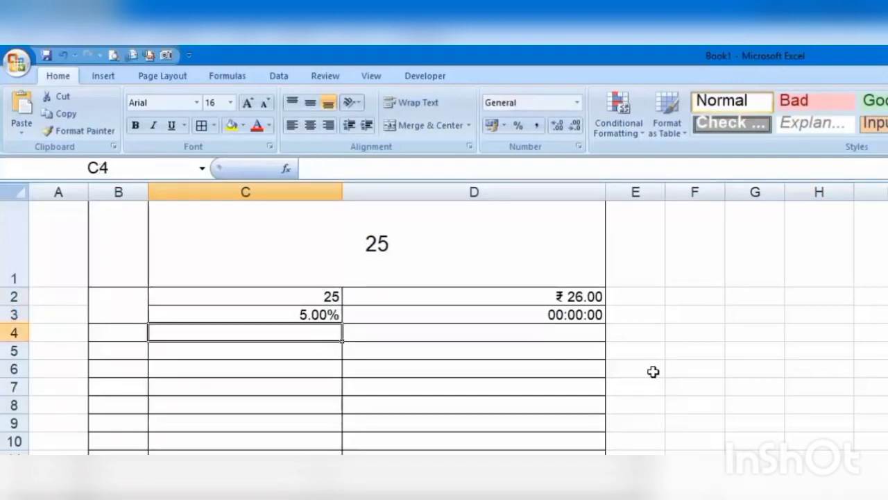
type("=")
key("Up")
key("Up")
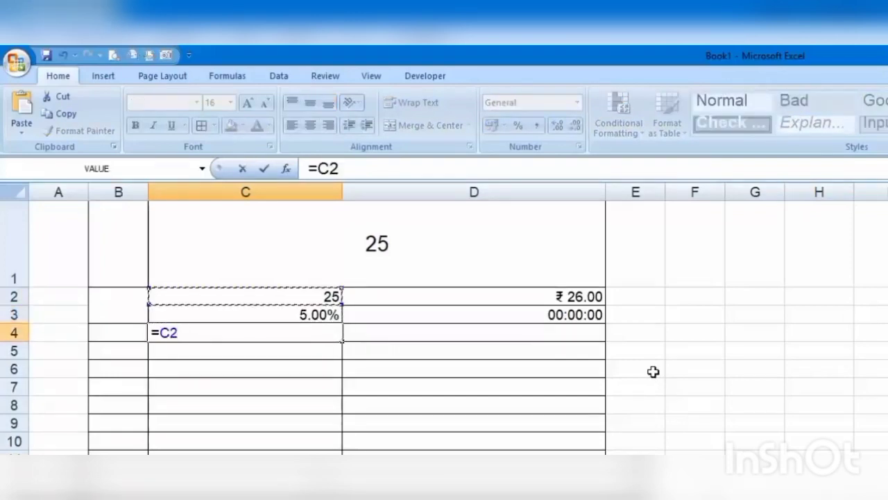
type("*")
key("Down")
key("Up")
key("Up")
key("Return")
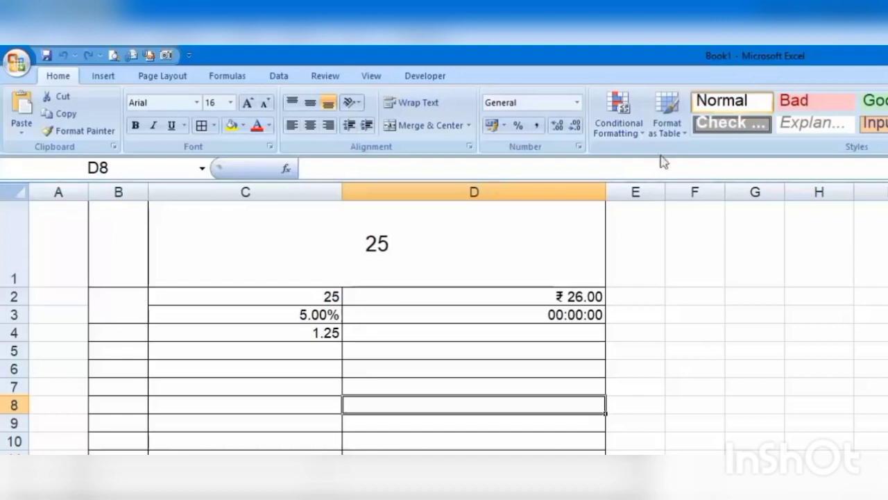
- Look through the conditional formatting rule types, including the Highlight Cells Rules and Color Scales
left_click(633, 129)
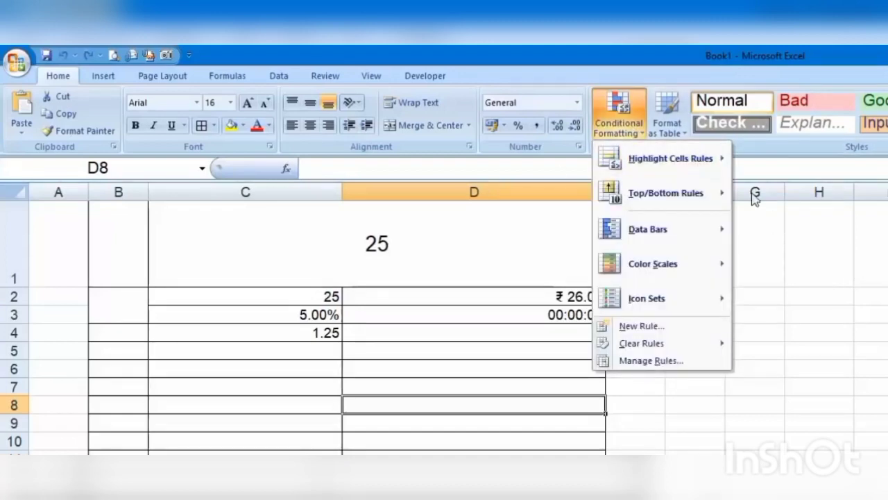
mouse_move(684, 154)
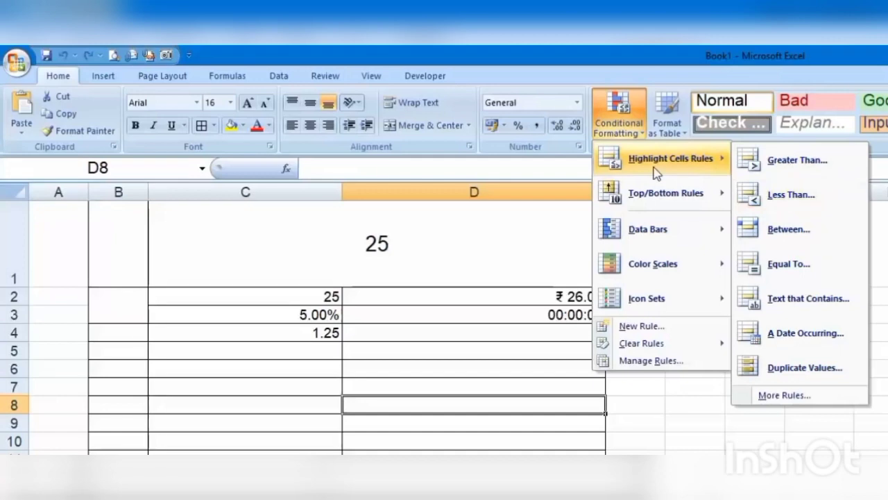
mouse_move(653, 269)
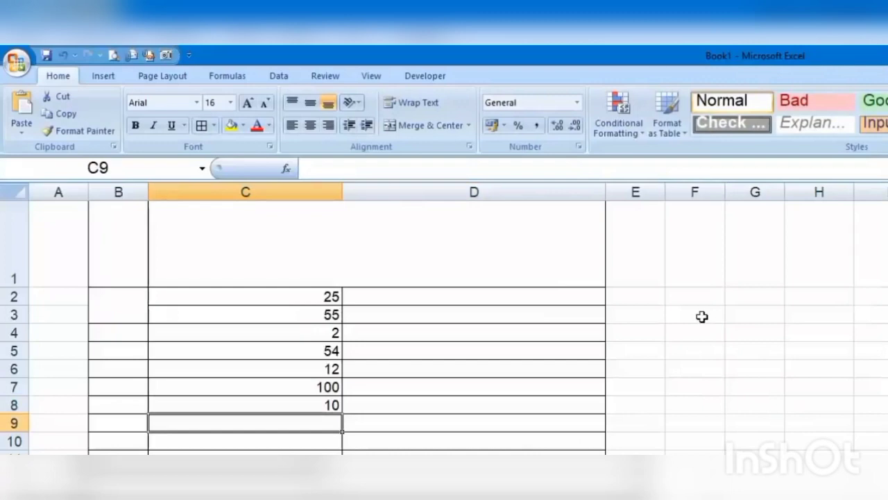
- Highlight the values less than 15 in cells C2 through C8 with Light Red Fill with Dark Red Text
left_click_drag(331, 296, 326, 405)
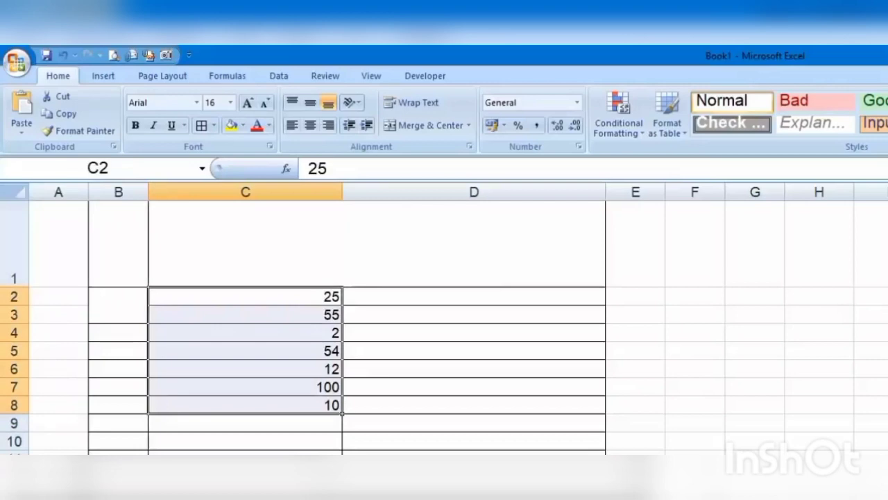
left_click(621, 123)
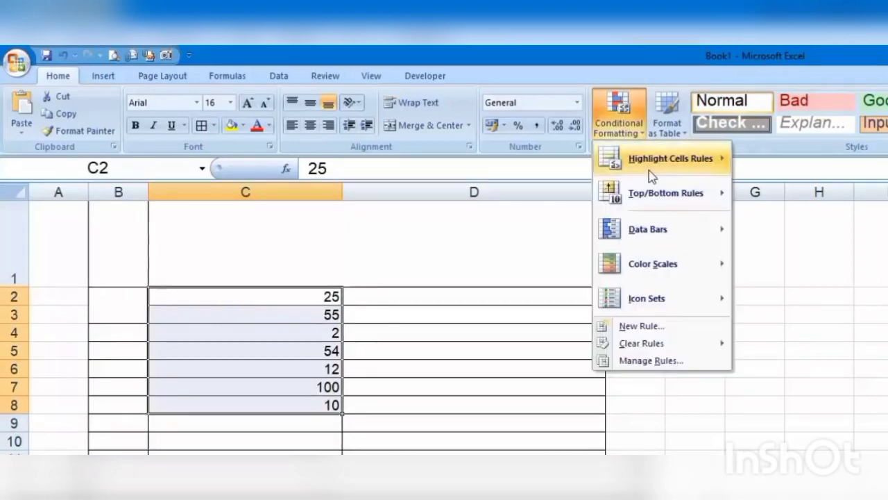
mouse_move(651, 175)
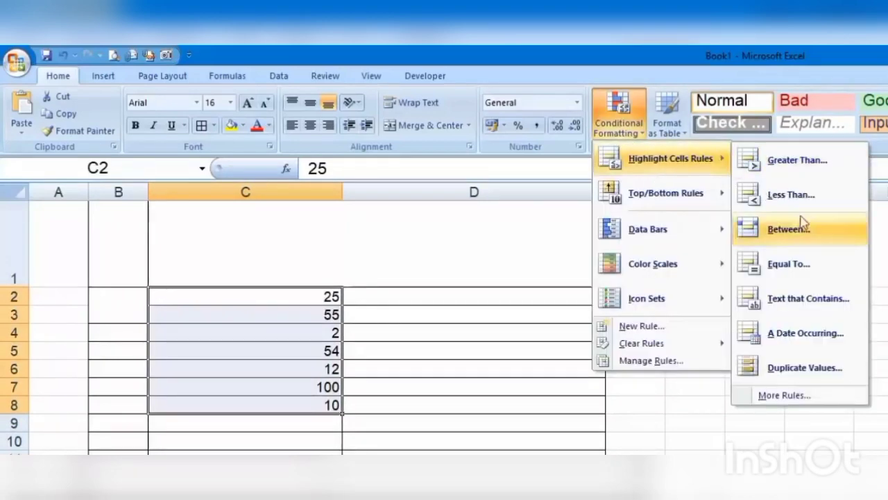
left_click(824, 199)
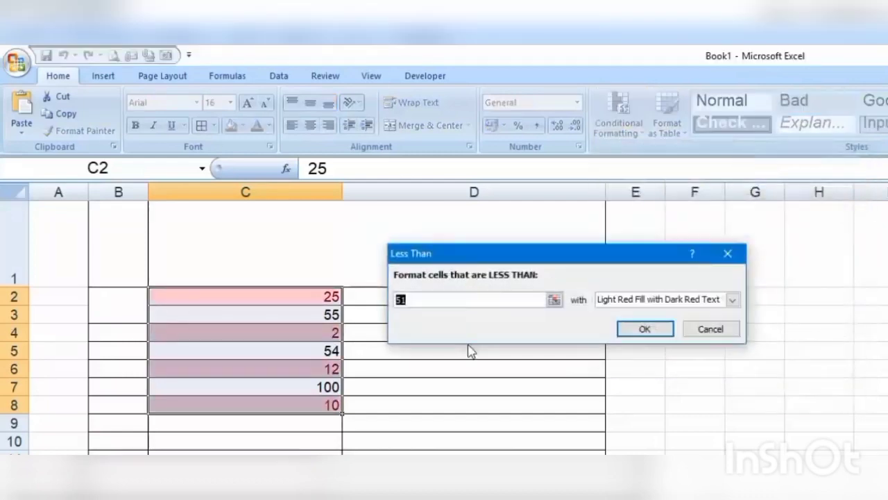
type("15")
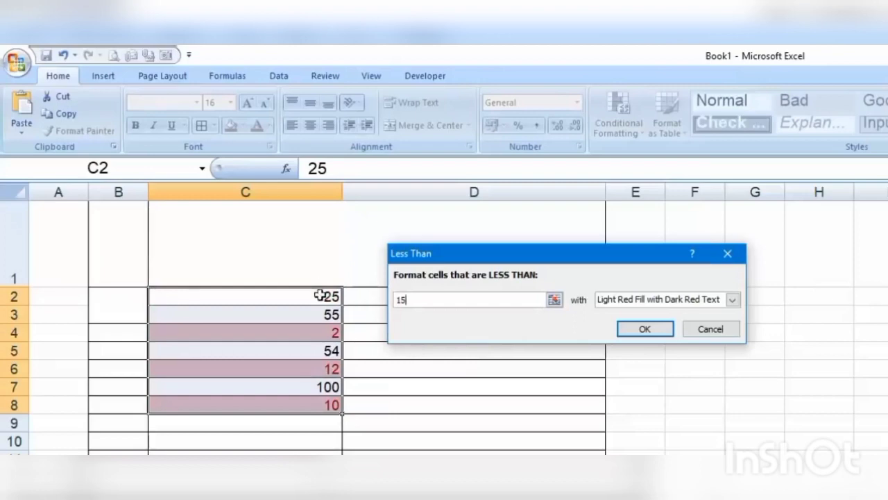
left_click(658, 332)
left_click(462, 392)
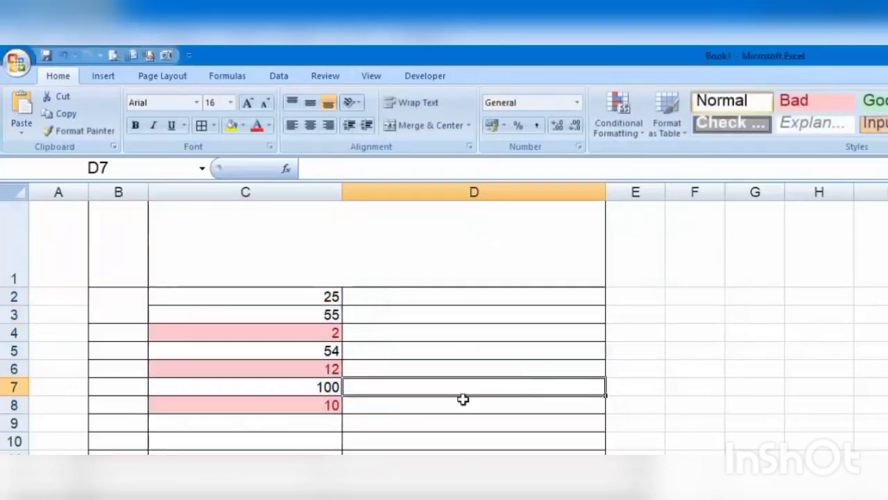
- Change the value in cell C2 to 13 to test the highlighting rule
left_click(271, 299)
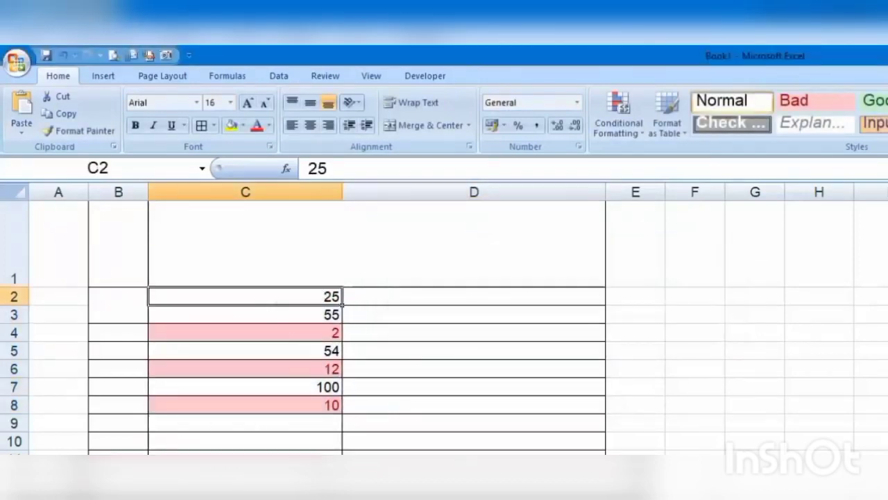
type("1")
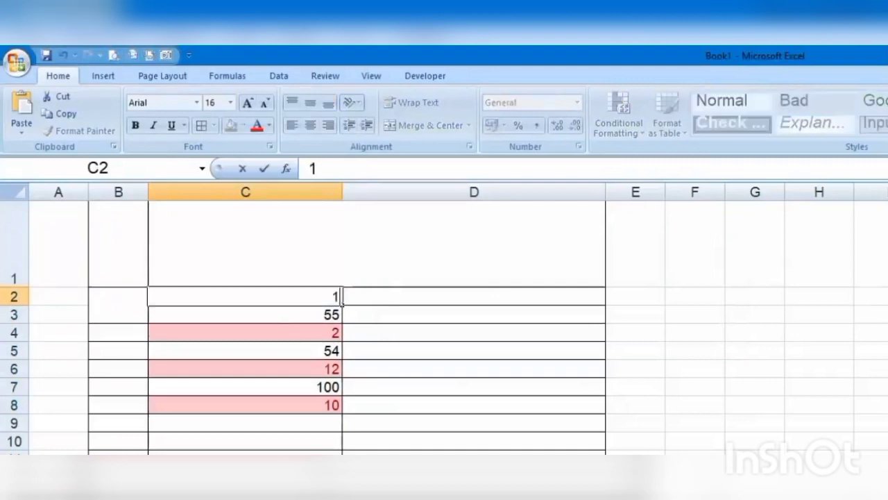
type("3")
key("Return")
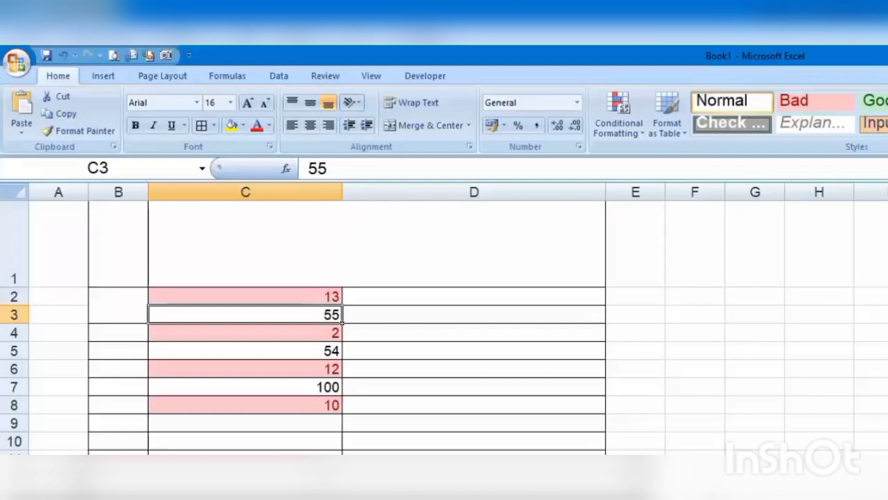
- Delete columns B through D with their contents and formatting, and select cell B2
left_click_drag(119, 192, 548, 184)
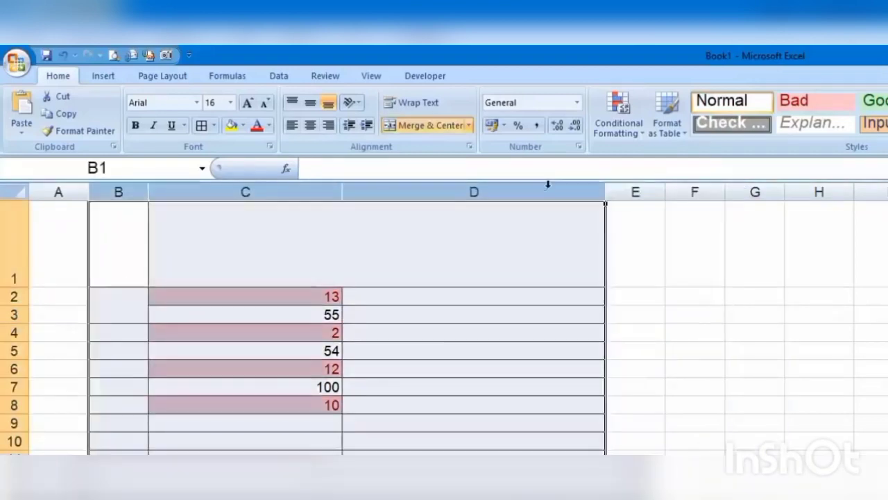
right_click(549, 184)
left_click(570, 295)
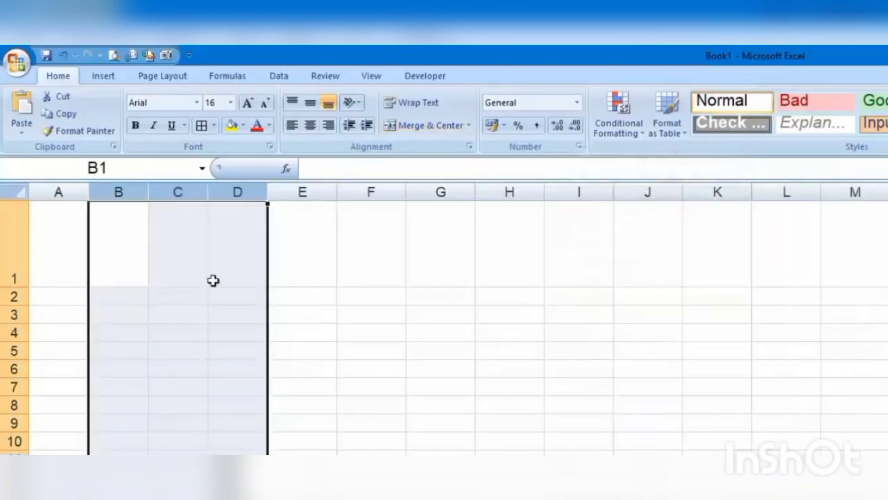
left_click(102, 296)
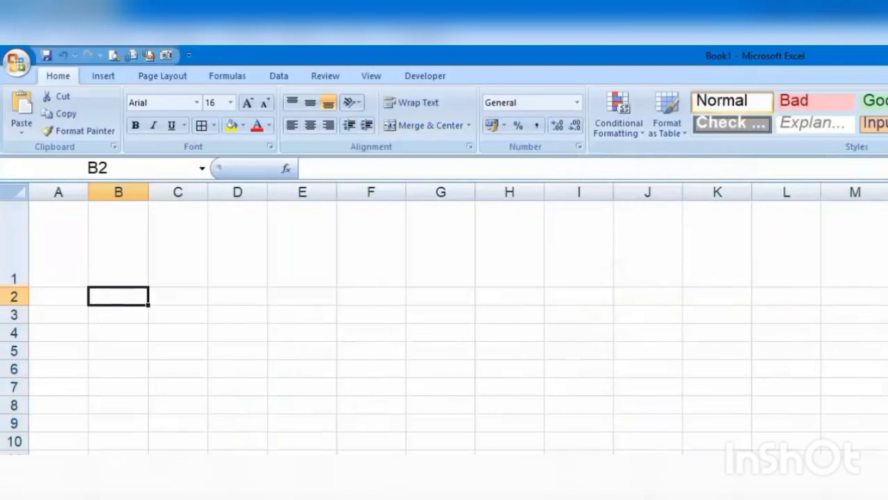